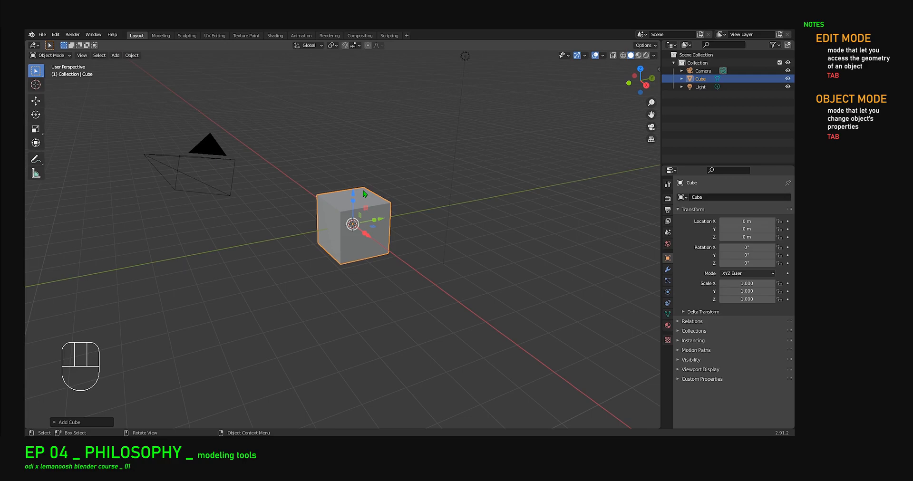
Frame the selected cube in the view and look through the available interaction modes
middle_drag(395, 195, 386, 208)
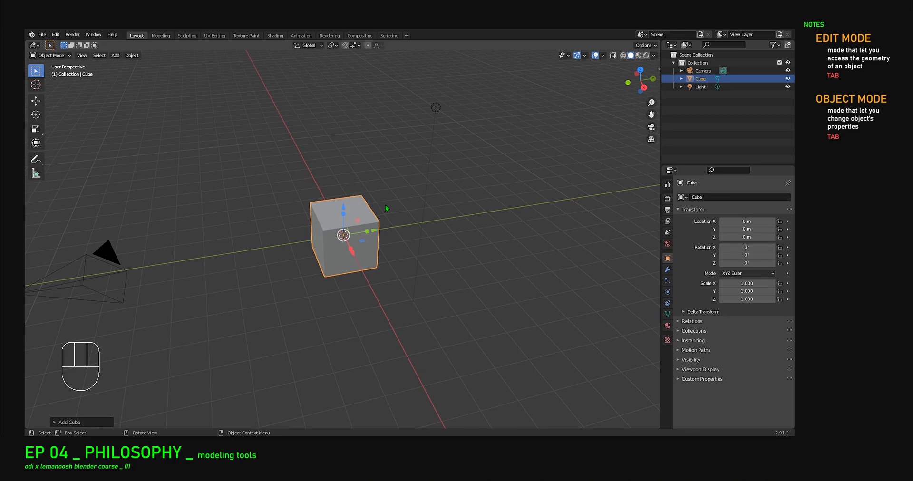
mouse_move(379, 244)
middle_down()
mouse_move(396, 241)
mouse_move(383, 237)
middle_up()
key(KP_Decimal)
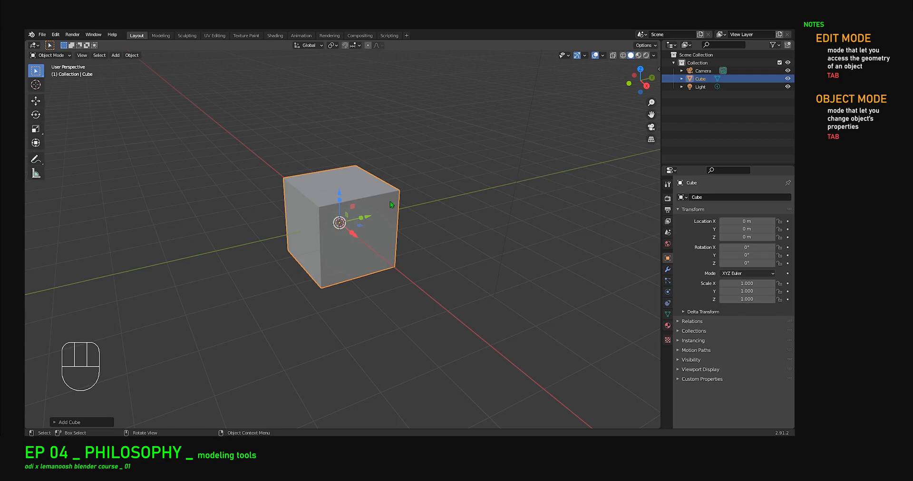
click(51, 56)
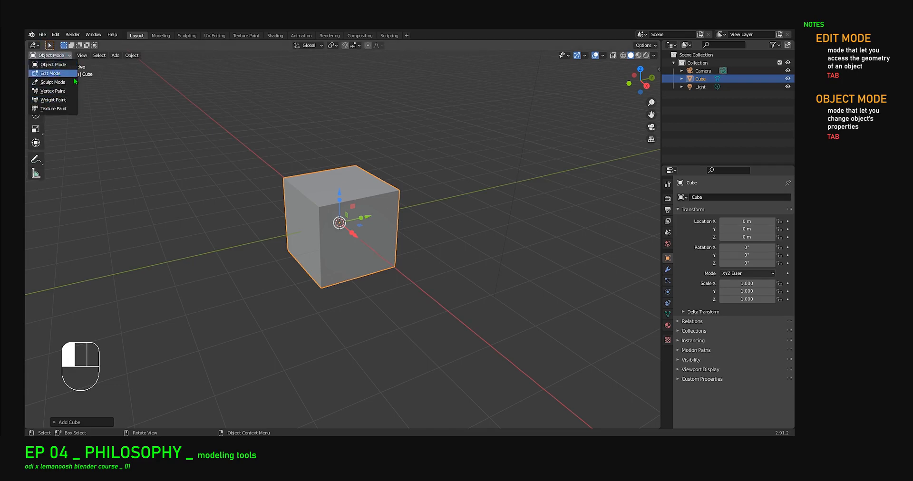
click(186, 124)
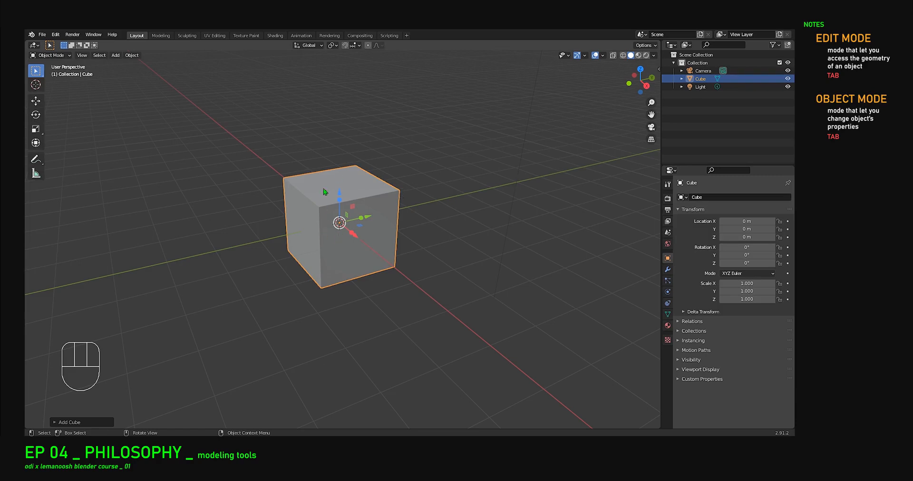
Expand the cube's entry in the scene hierarchy and switch the cube to Edit Mode
click(682, 78)
click(70, 55)
key(Tab)
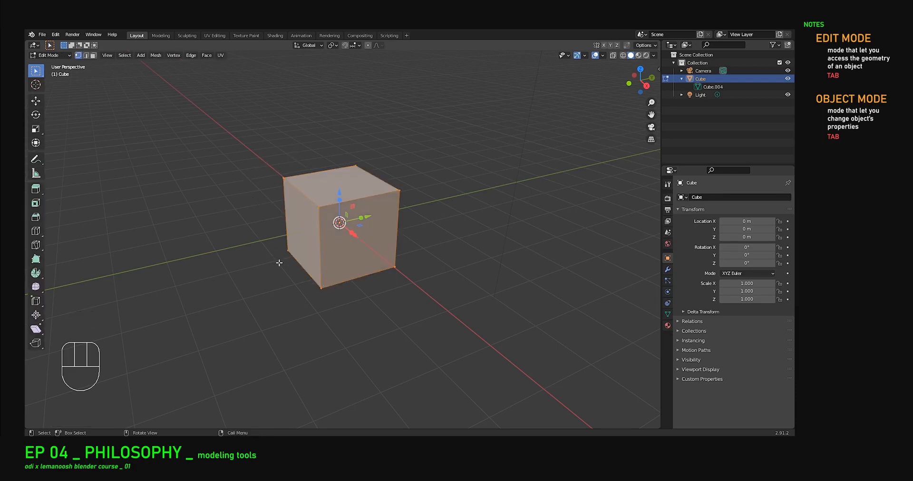
Select several corner vertices of the cube one at a time, ending with a single bottom corner
middle_drag(278, 261, 330, 256)
scroll(456, 198, up, 2)
middle_drag(456, 198, 389, 283)
click(389, 282)
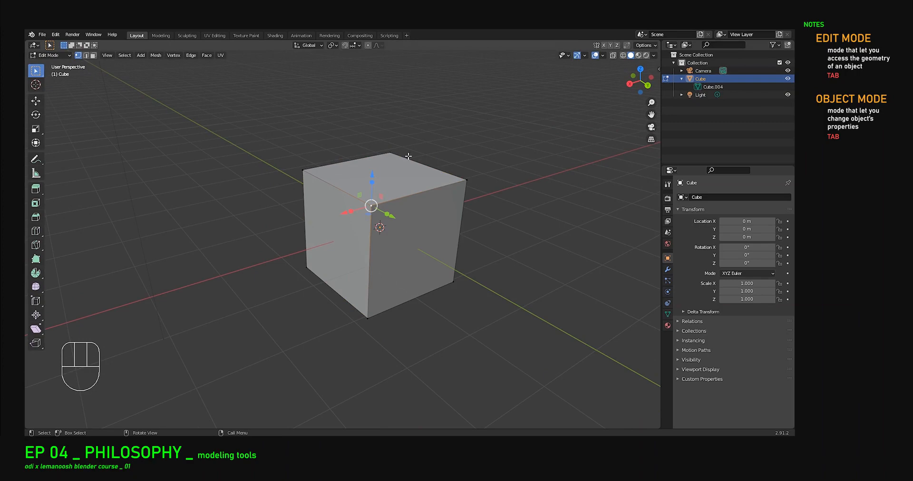
middle_drag(404, 261, 294, 256)
shift+middle_drag(276, 186, 295, 215)
click(294, 216)
click(310, 323)
click(388, 205)
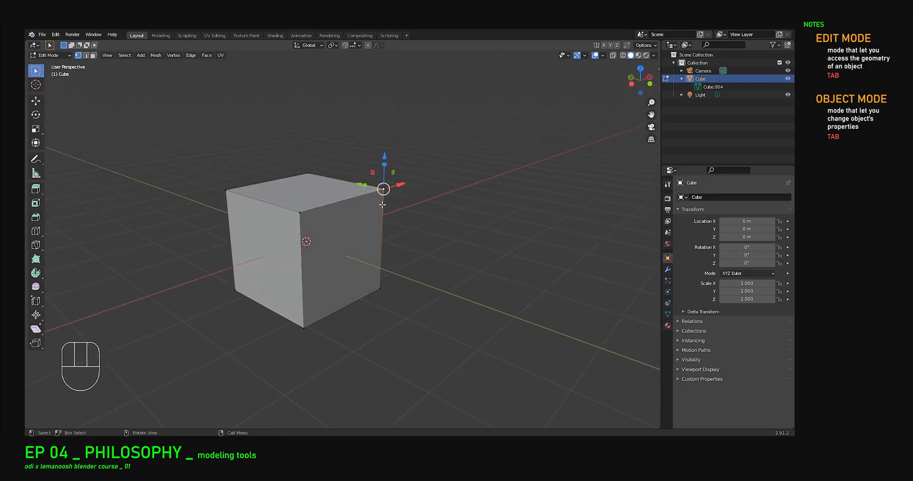
click(380, 288)
Toggle the cube repeatedly between Edit Mode and Object Mode, finishing in Object Mode
shift+middle_drag(301, 235, 415, 242)
key(Tab)
key(Tab)
key(Tab)
key(Tab)
key(Tab)
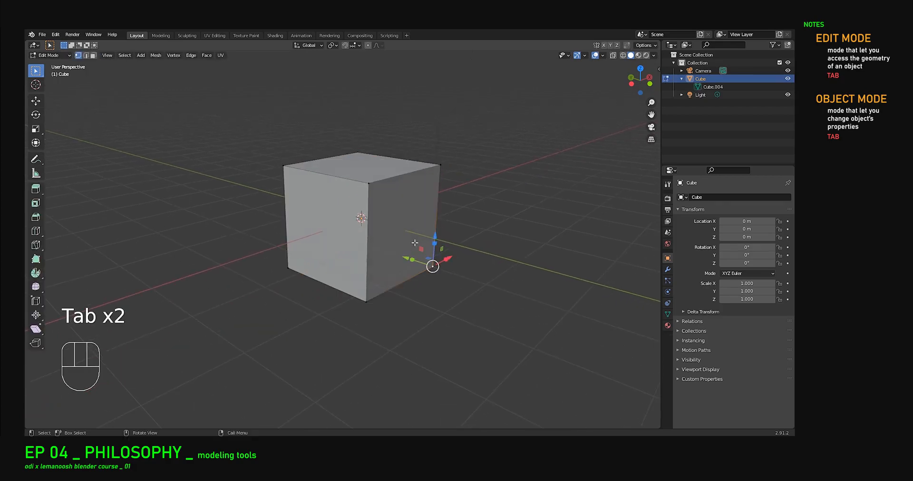
key(Tab)
key(Tab)
key(Tab)
key(Tab)
key(Tab)
key(Tab)
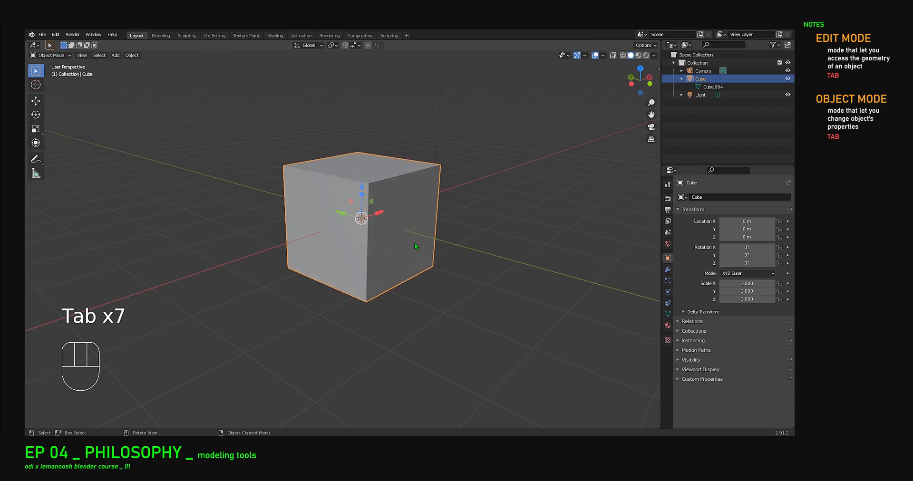
key(Tab)
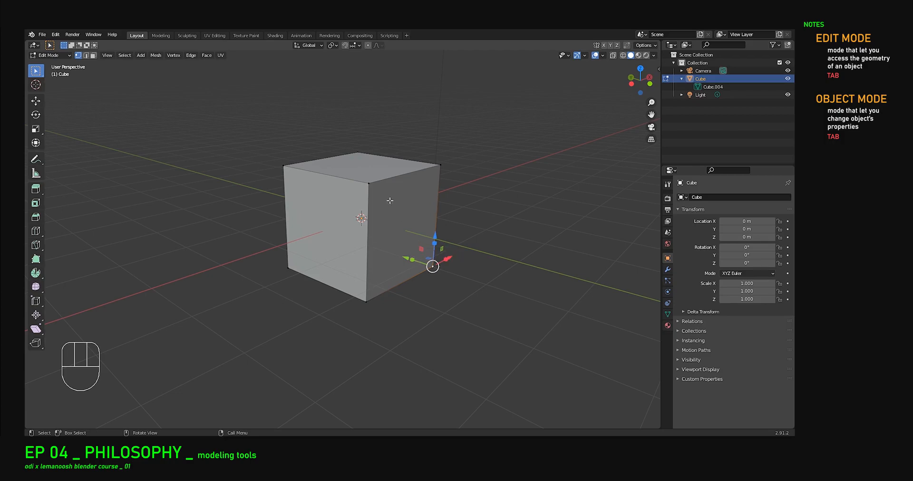
key(Tab)
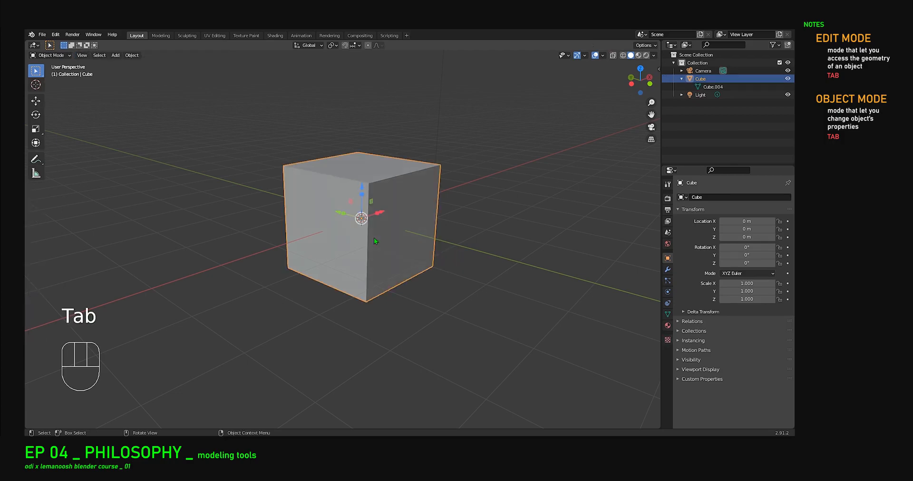
Choose Edit Mode for the cube from the full set of interaction modes, and return it to Object Mode
key(ctrl)
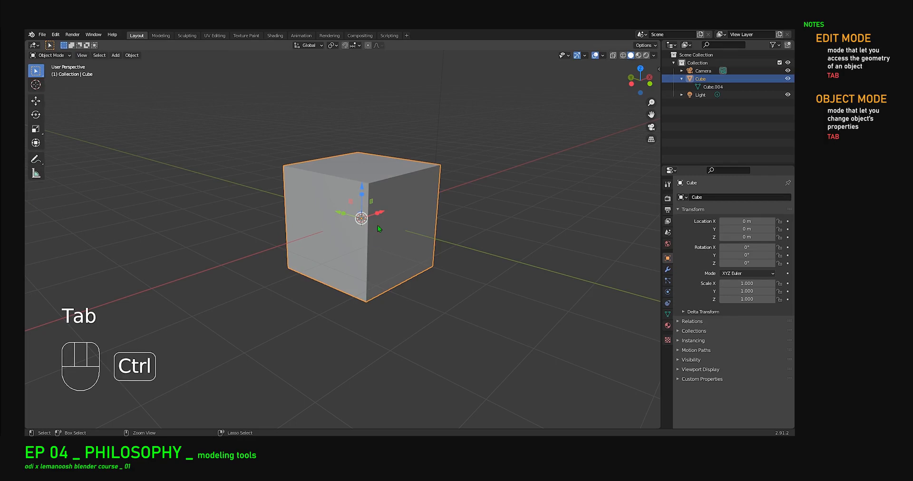
key(ctrl+Tab)
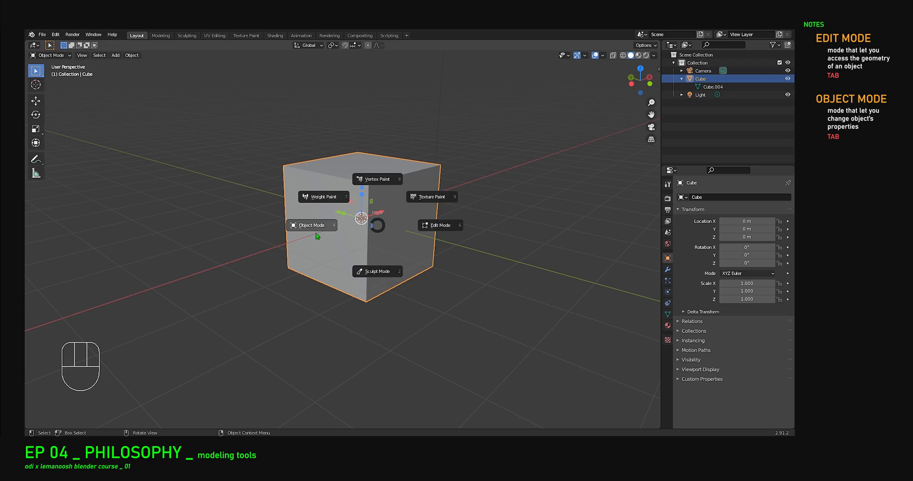
click(441, 224)
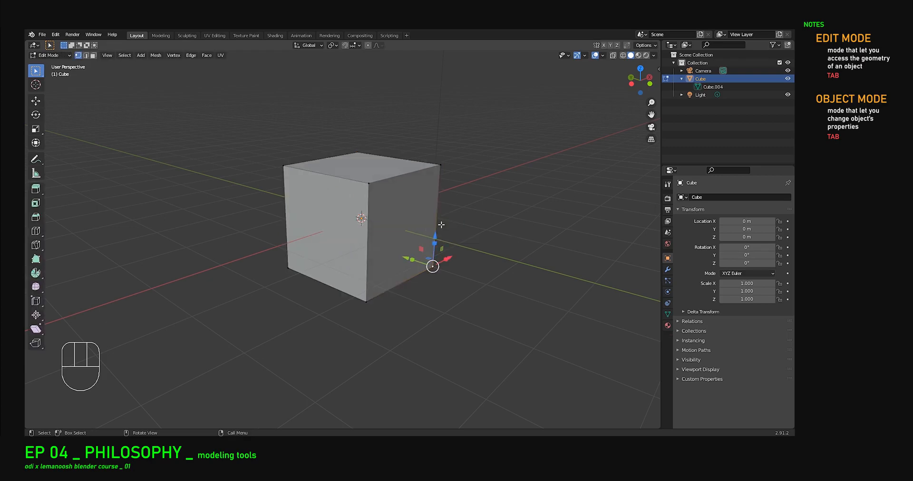
key(Tab)
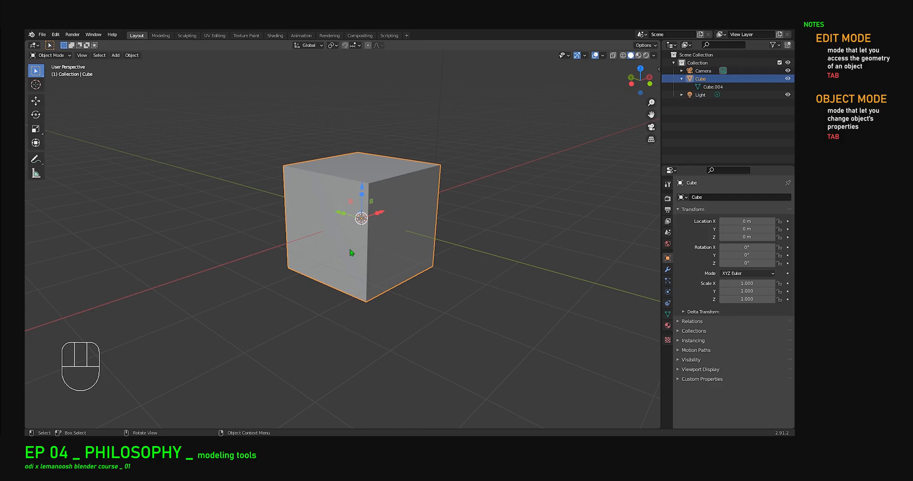
key(Tab)
key(Tab)
Switch back and forth between the Modeling and Layout workspaces, finishing in Layout
shift+middle_drag(347, 255, 329, 287)
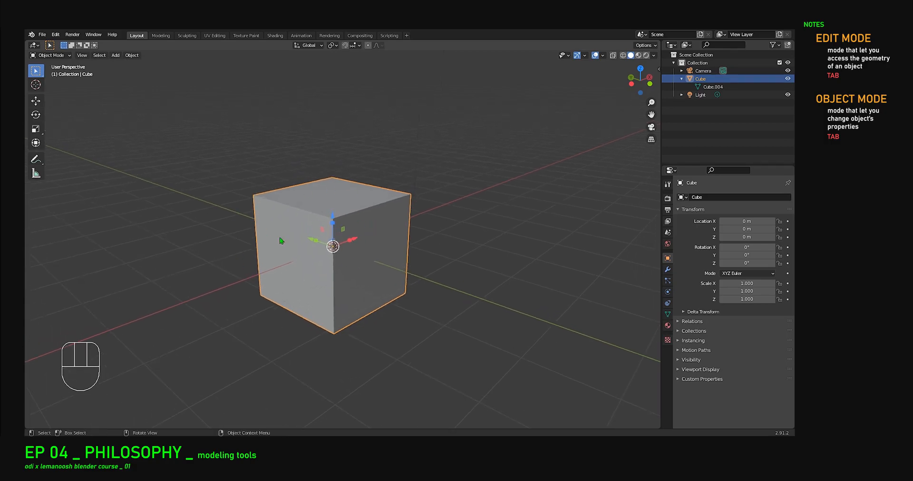
scroll(303, 281, down, 2)
middle_drag(336, 287, 363, 300)
shift+middle_drag(360, 283, 266, 171)
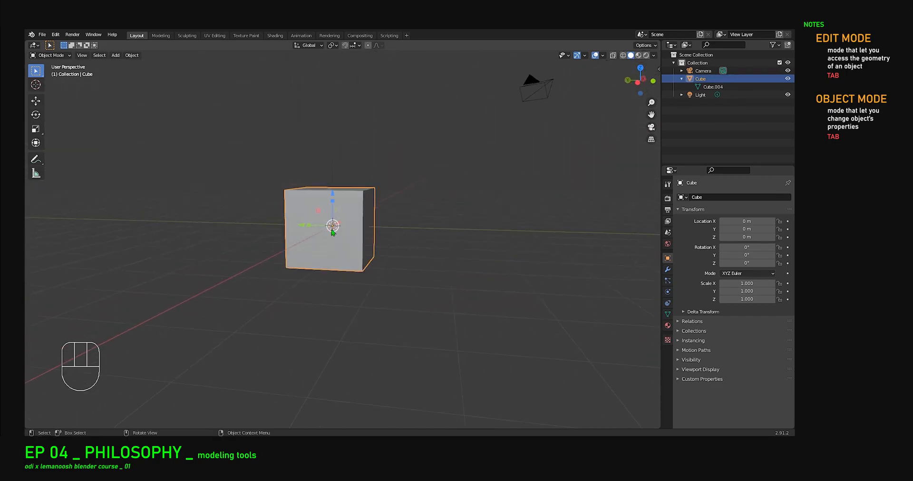
click(160, 35)
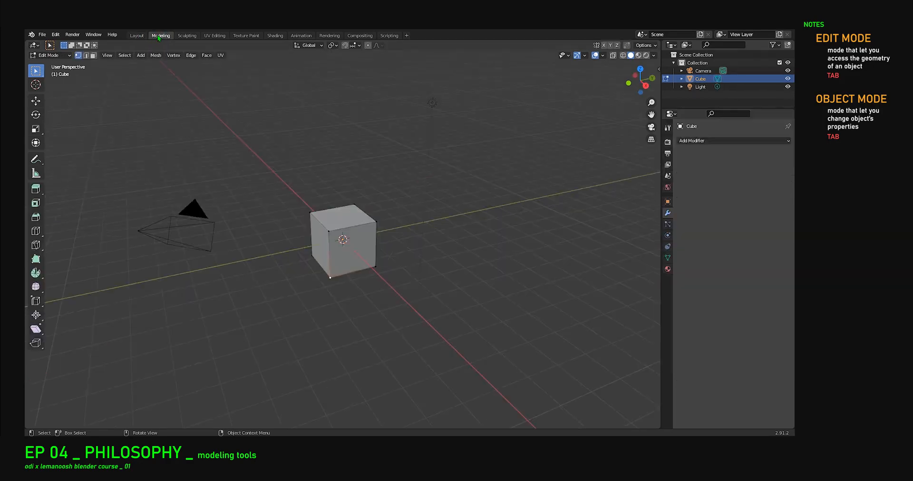
scroll(433, 147, up, 4)
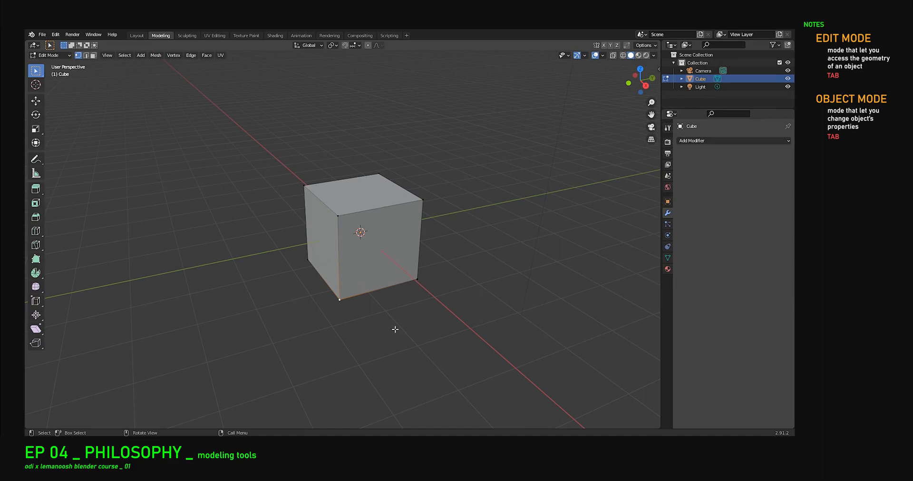
click(138, 36)
click(161, 36)
click(137, 36)
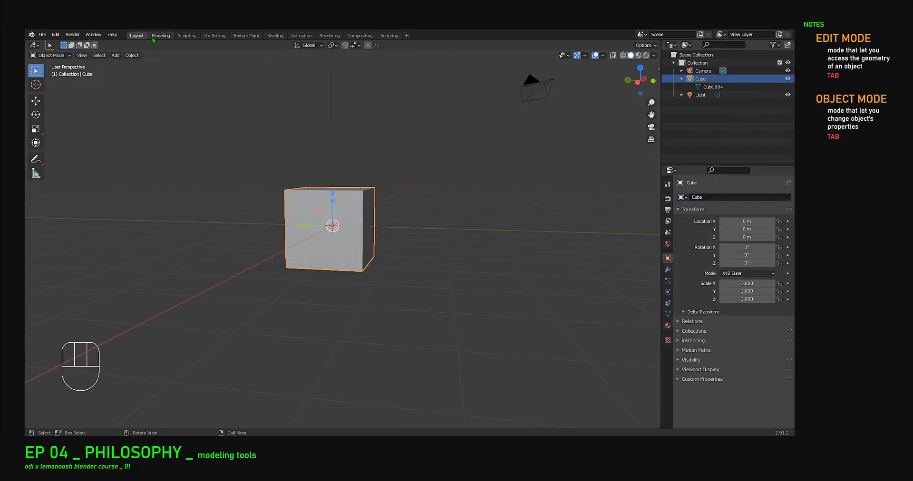
click(161, 36)
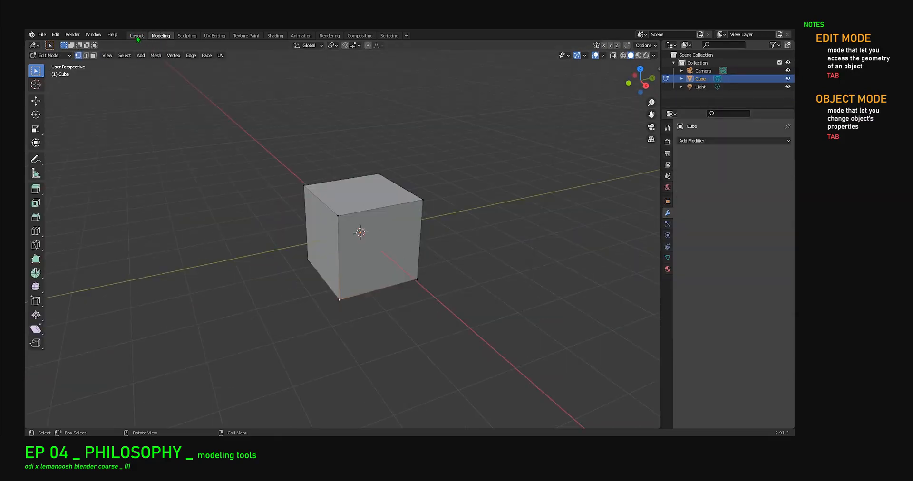
click(137, 36)
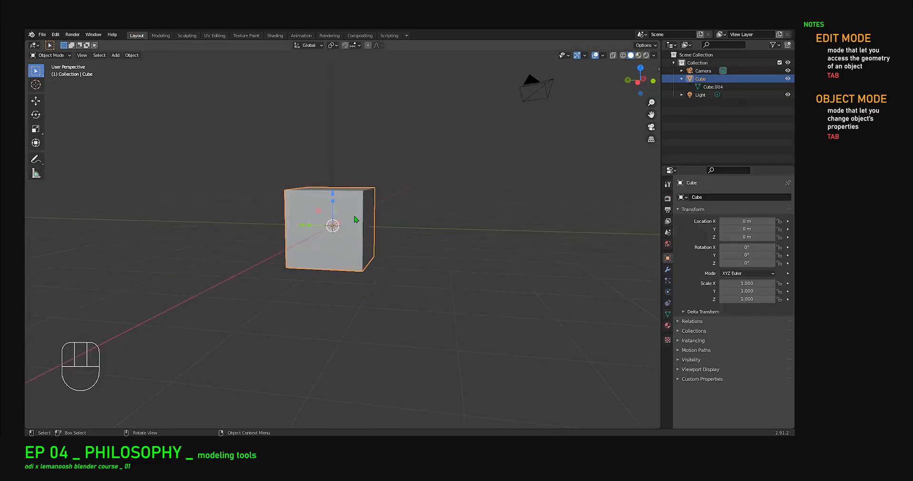
Alternate the cube between its two main modes a few more times from a higher viewpoint, ending in Object Mode
middle_drag(354, 219, 341, 247)
key(Tab)
key(Tab)
key(Tab)
key(Tab)
key(Tab)
key(Tab)
shift+middle_drag(330, 262, 389, 262)
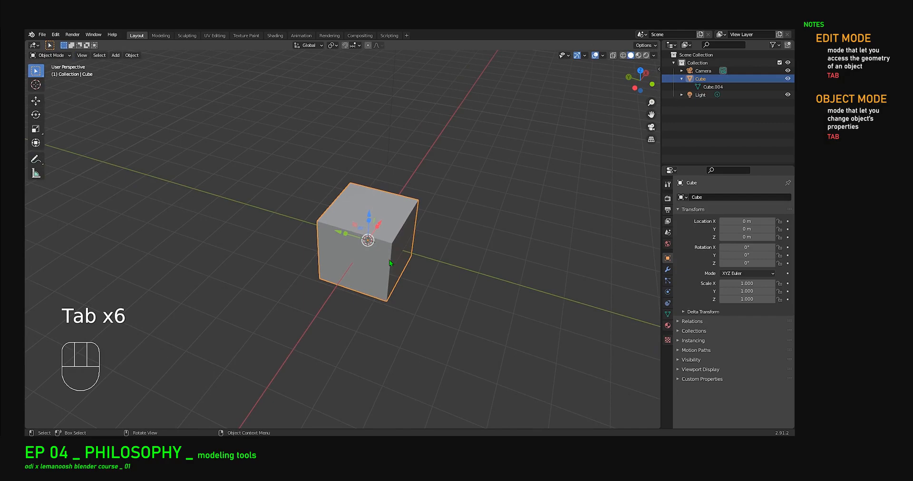
In Edit Mode, select the four corner vertices of the cube's right-hand side face
scroll(389, 262, up, 2)
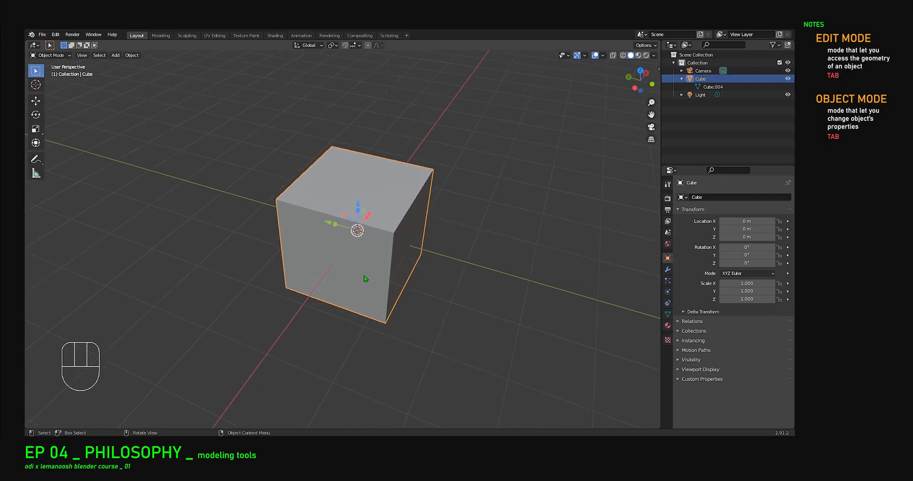
mouse_move(366, 270)
middle_down()
mouse_move(338, 268)
mouse_move(366, 261)
middle_up()
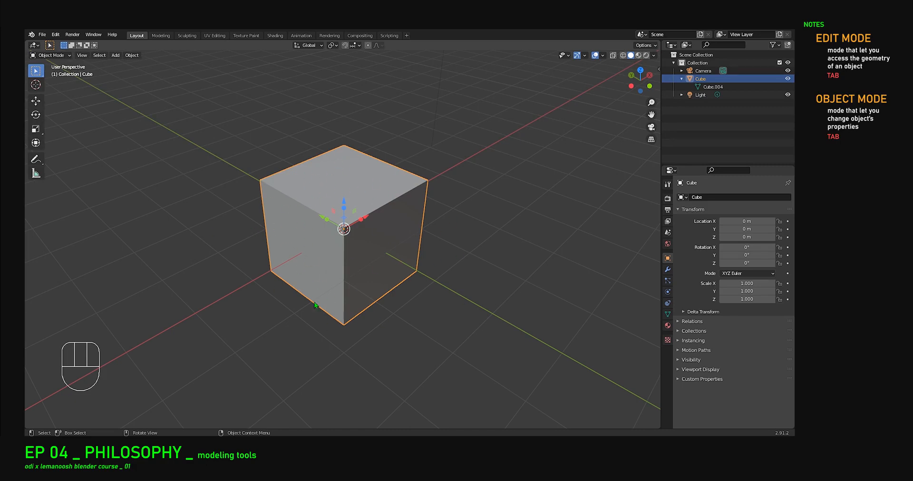
middle_drag(389, 263, 328, 242)
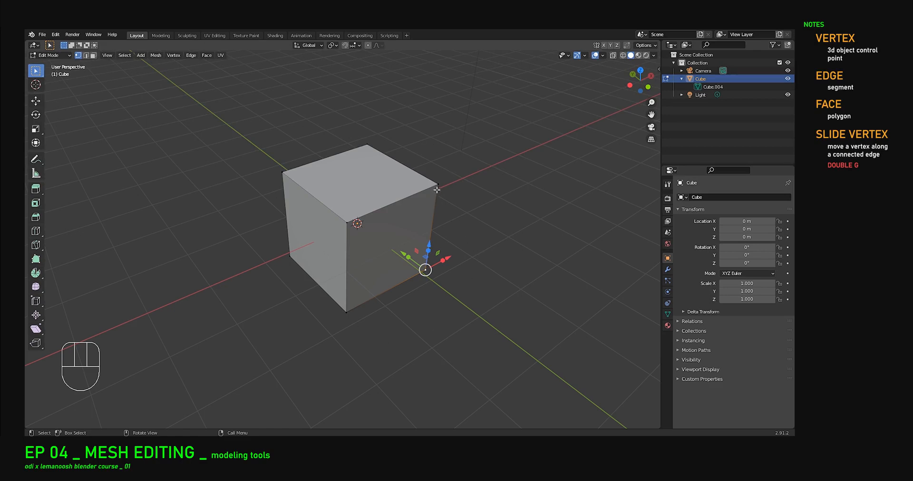
click(346, 222)
shift+click(437, 185)
shift+click(426, 270)
shift+click(350, 308)
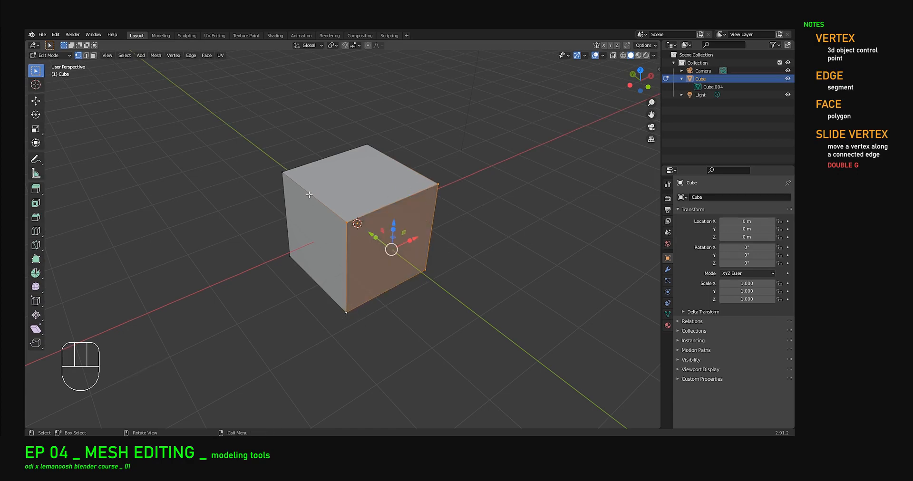
Select the six vertices that bound the cube's top face and left-hand side face
click(284, 173)
shift+click(348, 221)
shift+click(346, 312)
shift+click(277, 257)
shift+click(380, 145)
shift+click(438, 185)
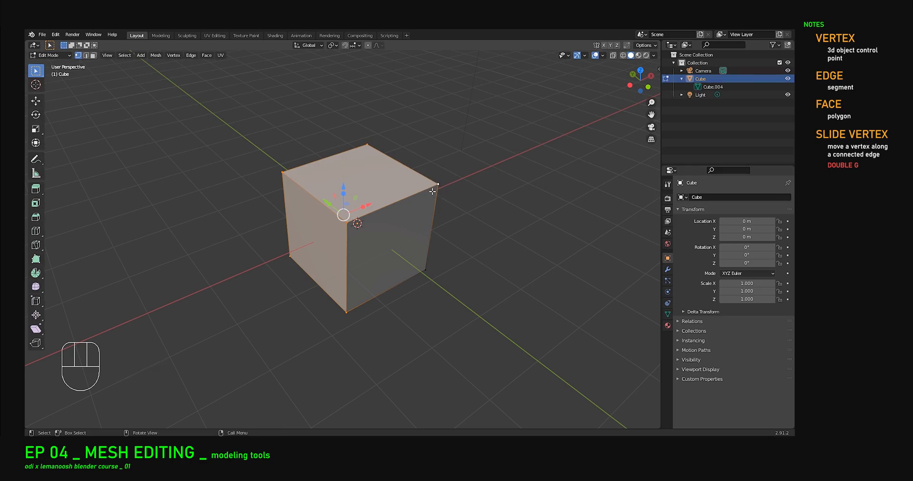
Adjust the vertex selection so that only the two bottom corners of the right-hand side face stay selected
shift+click(425, 270)
shift+click(344, 223)
shift+click(277, 177)
shift+click(285, 266)
shift+click(370, 142)
shift+click(438, 186)
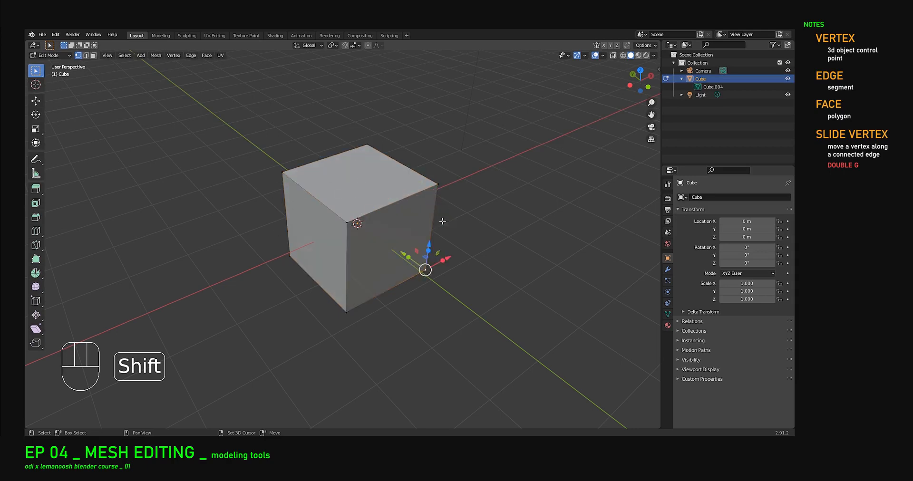
shift+click(351, 302)
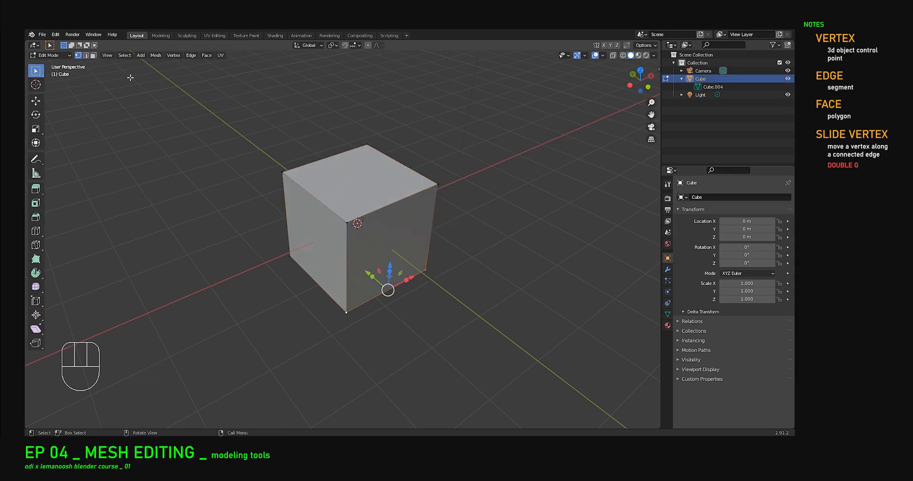
Switch to face selection and select the cube's top, right-hand and left-hand faces one after another
click(87, 55)
click(94, 55)
click(362, 185)
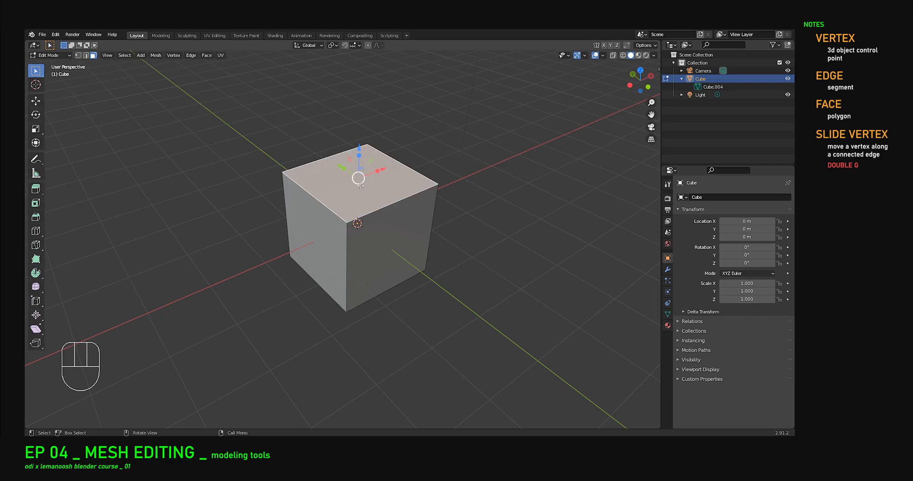
click(383, 240)
click(331, 238)
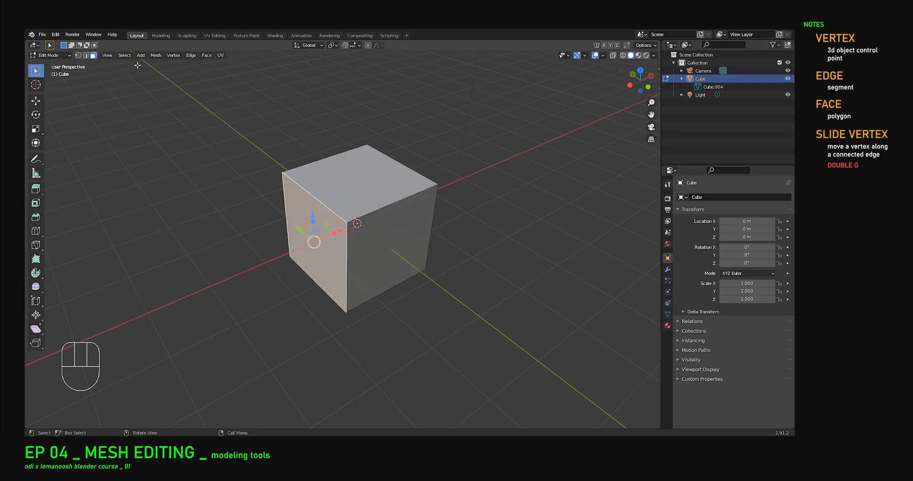
Switch to edge selection and select the four edges around the cube's top face one at a time
click(86, 55)
click(325, 209)
click(375, 212)
click(402, 165)
click(327, 158)
Return to face selection and select the visible faces individually, finishing with the top face
click(94, 55)
click(356, 177)
click(326, 215)
click(381, 236)
click(370, 197)
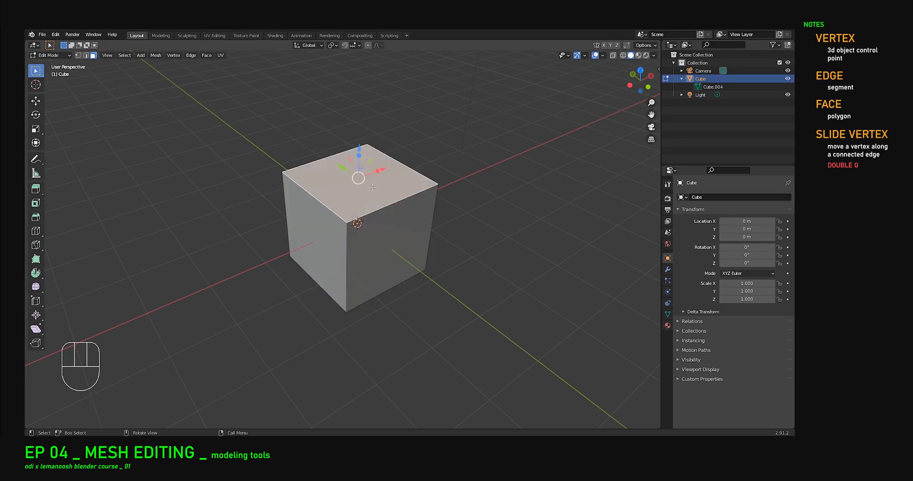
Switch to vertex selection and select the four corners of the cube's left-hand face
click(78, 55)
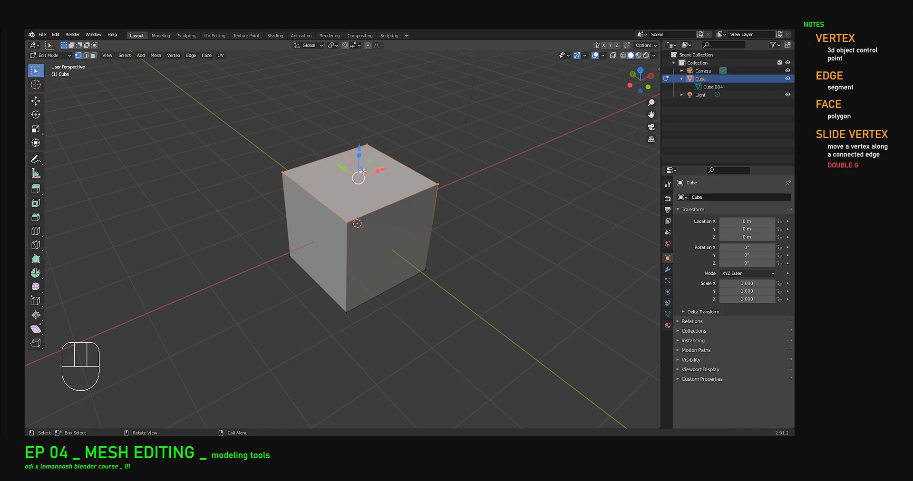
click(280, 172)
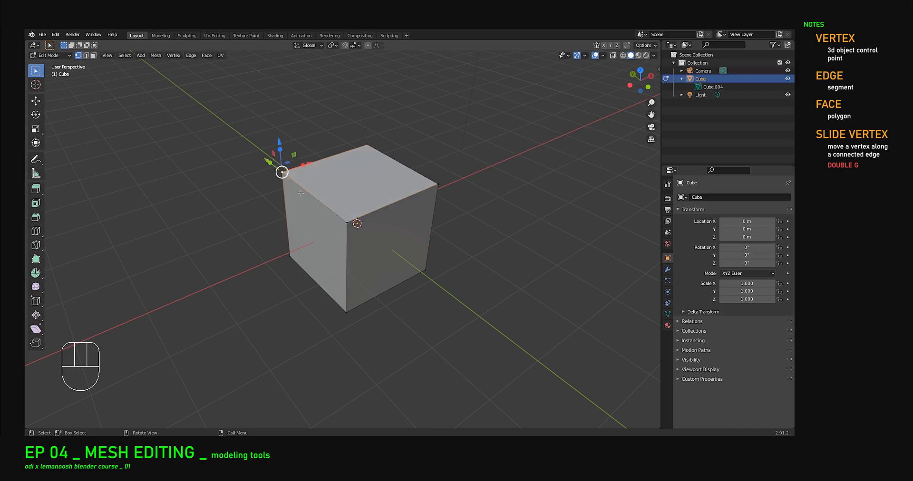
shift+click(333, 221)
shift+click(348, 315)
shift+click(290, 257)
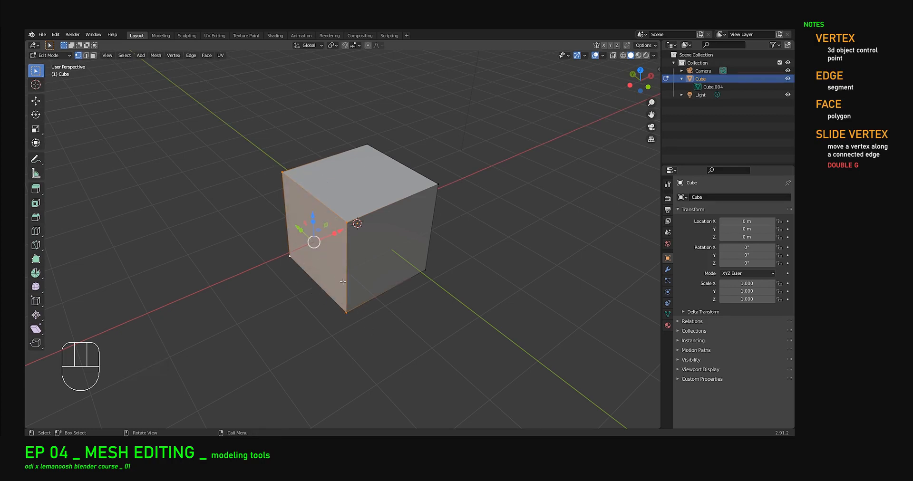
Switch to edge selection and select the top and bottom edges of the left-hand face
click(86, 55)
click(319, 201)
shift+click(319, 278)
Return to vertex selection and select the cube's corners individually, finishing with the two bottom corners of the right-hand face
click(282, 172)
click(347, 221)
click(359, 176)
click(345, 132)
click(367, 145)
click(282, 172)
click(346, 221)
click(438, 184)
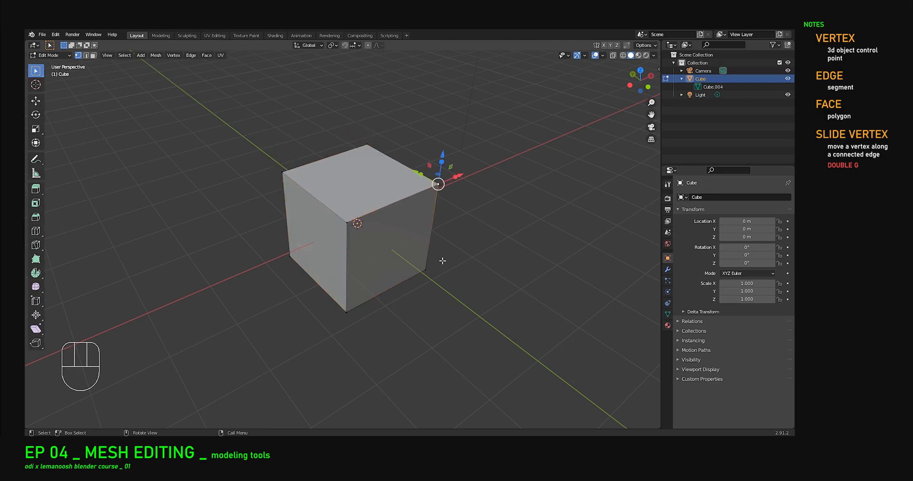
click(425, 270)
shift+click(346, 312)
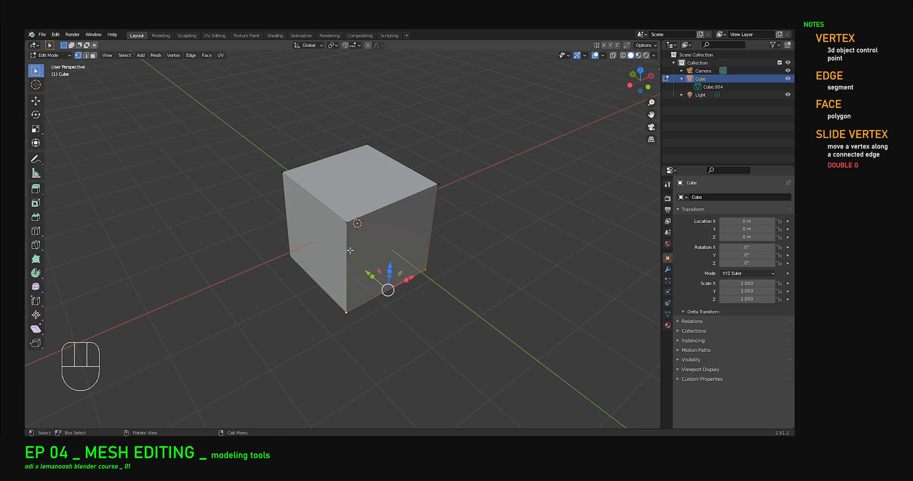
Select the two upper corners of the left-hand face and raise them along the Z axis to slope the cube's top
click(347, 222)
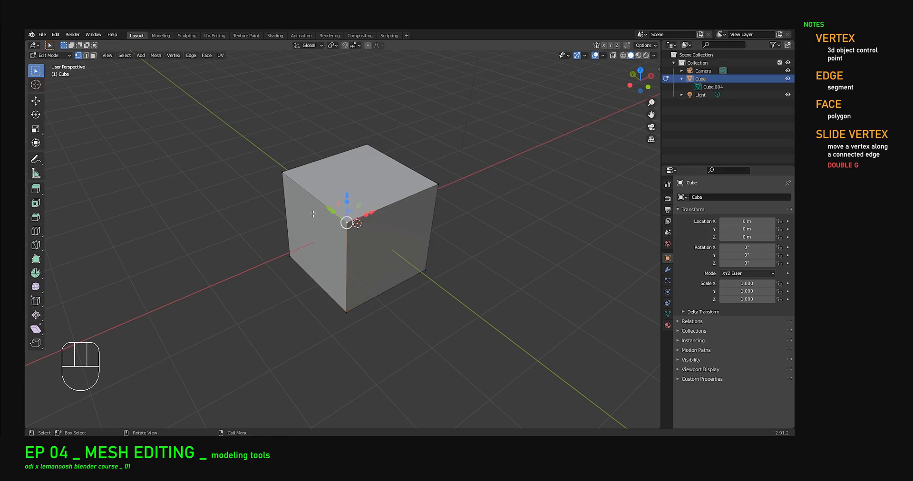
shift+click(284, 178)
middle_drag(284, 178, 333, 194)
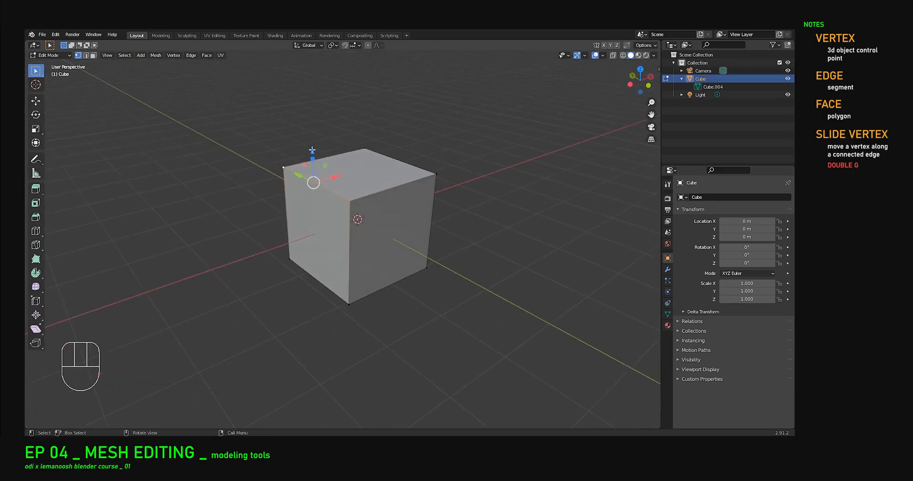
drag(312, 150, 363, 158)
click(383, 157)
Extend the selection to all four corners of the sloped top face and scale it down to about 0.64
middle_drag(399, 151, 450, 257)
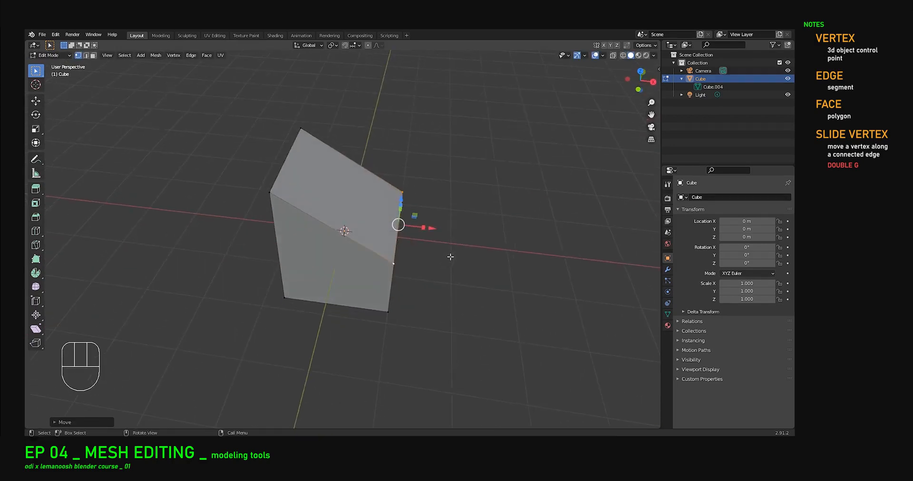
key(s)
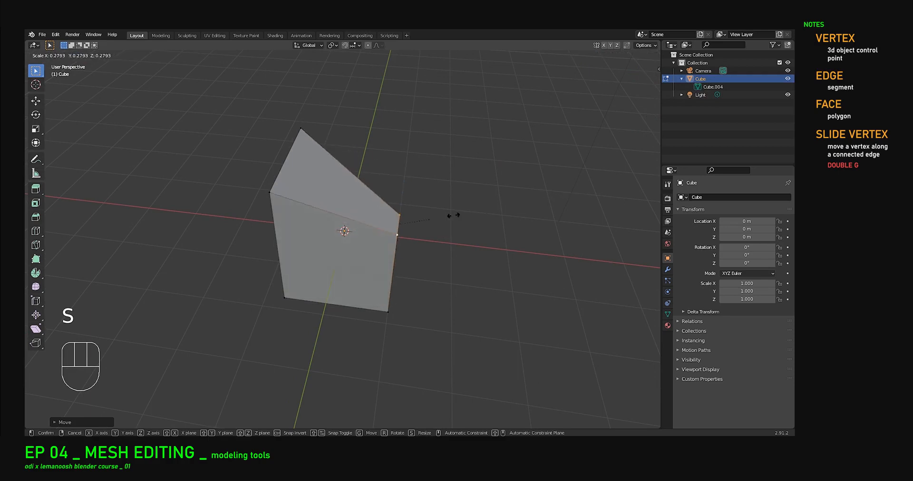
right_click(366, 276)
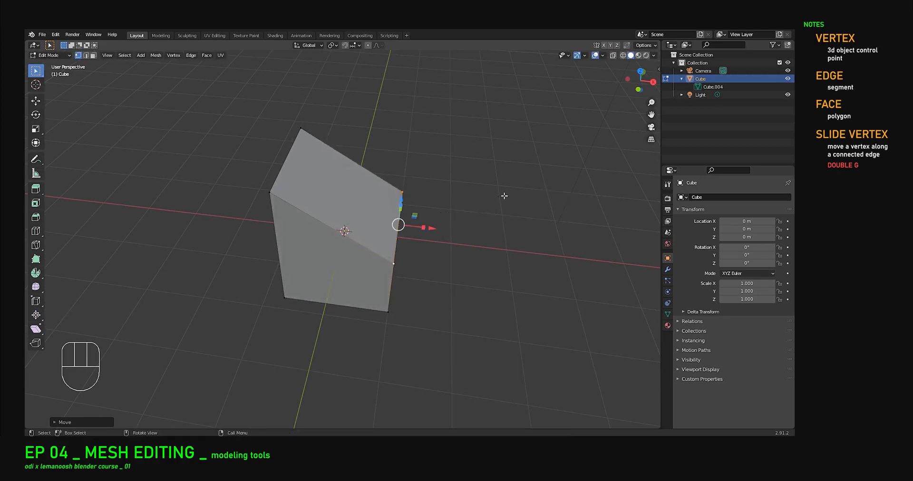
shift+click(301, 129)
shift+click(270, 193)
key(s)
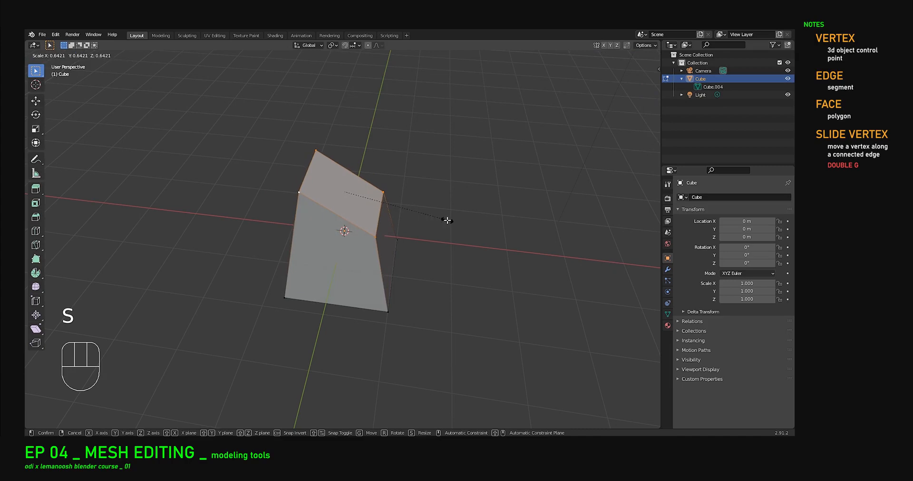
click(447, 219)
Try to rotate the sloped top face freely with trackball rotation
key(r)
key(r)
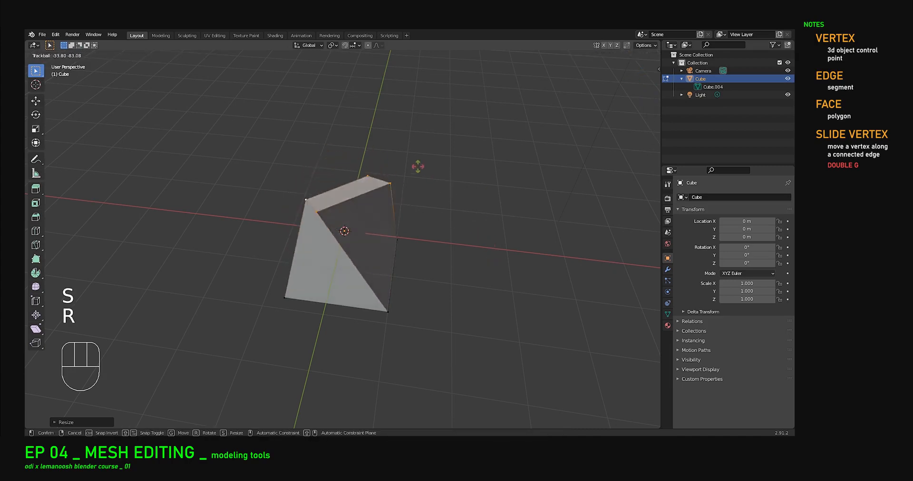
right_click(411, 166)
Select the two raised top corners and try sliding them along their connected edges
middle_drag(313, 190, 352, 182)
click(344, 191)
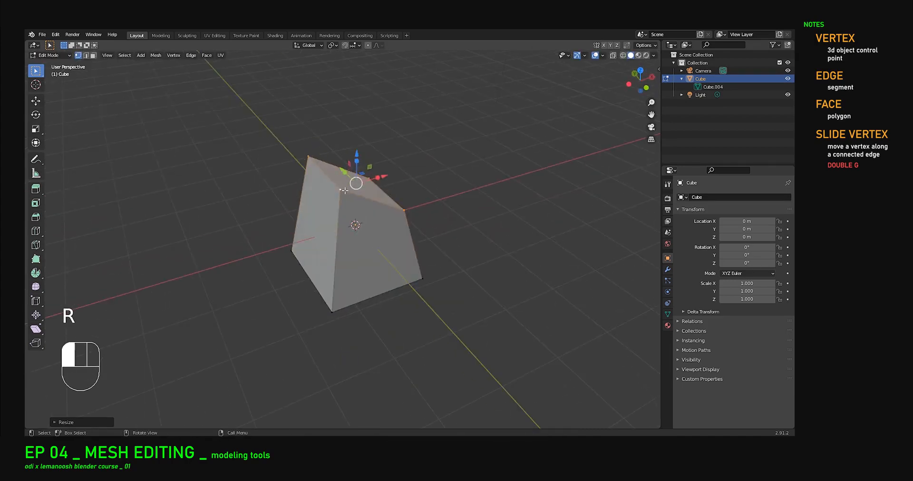
shift+click(309, 158)
middle_drag(309, 157, 380, 186)
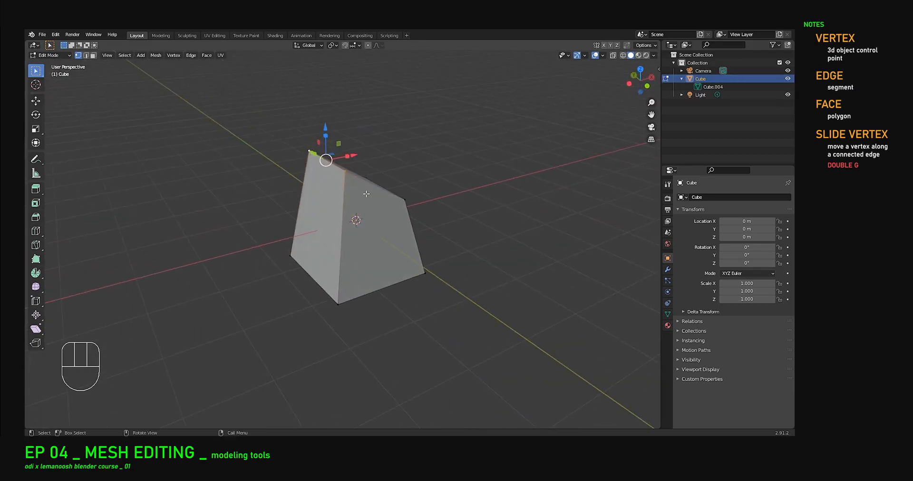
key(g)
key(g)
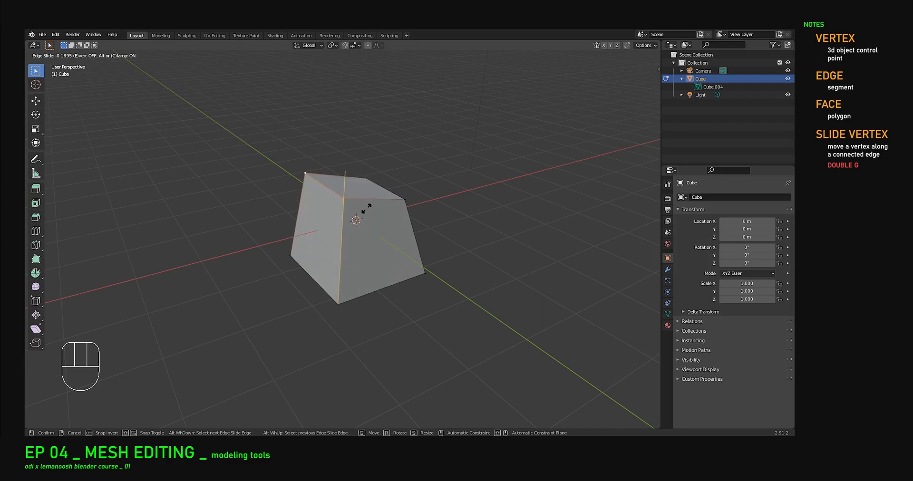
right_click(369, 219)
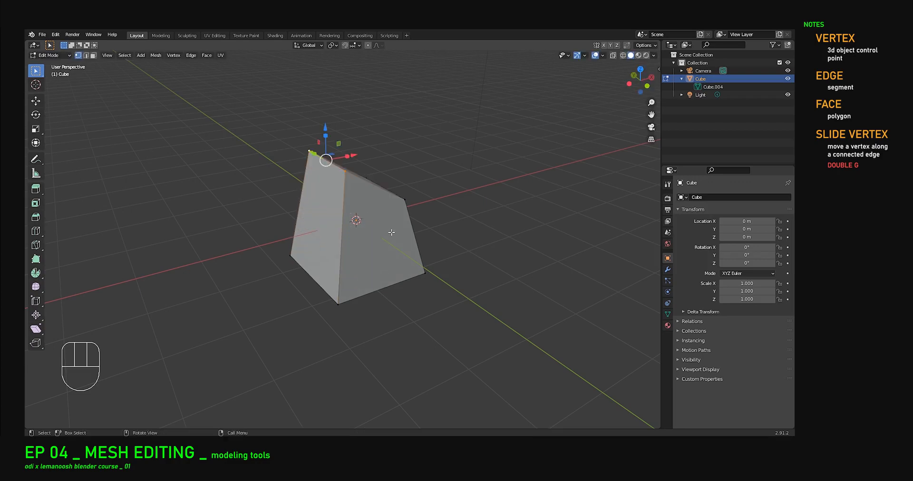
Select a corner at the lower end of the sloped top and move it slightly outward and down
middle_drag(435, 233, 411, 232)
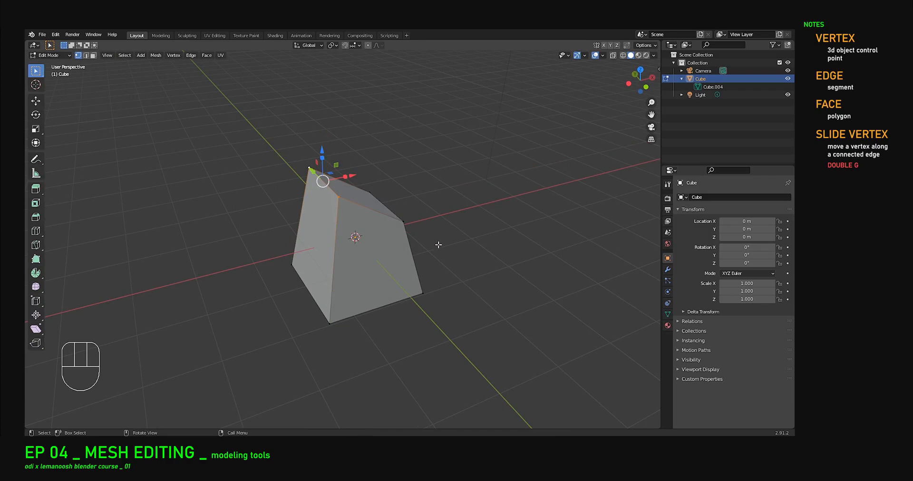
shift+middle_drag(442, 259, 355, 238)
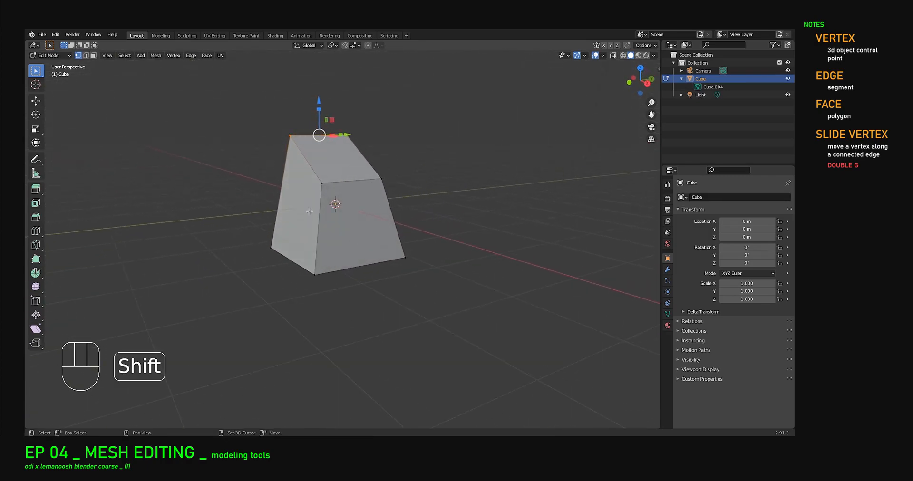
shift+drag(298, 152, 312, 183)
middle_drag(334, 226, 344, 169)
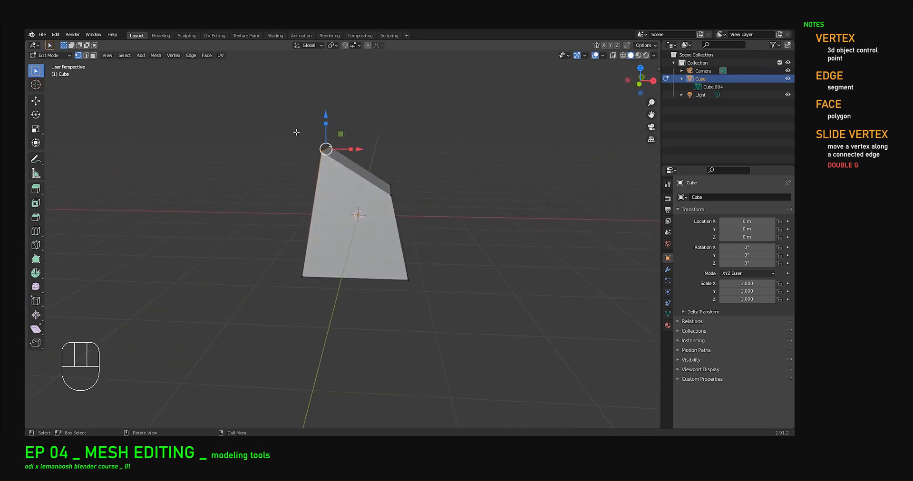
mouse_move(398, 222)
middle_down()
mouse_move(418, 223)
mouse_move(404, 221)
middle_up()
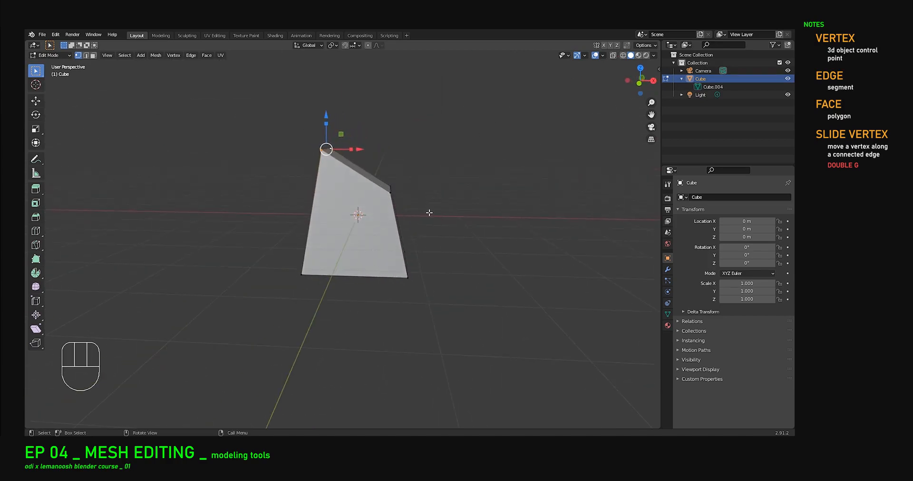
click(391, 191)
drag(404, 175, 429, 195)
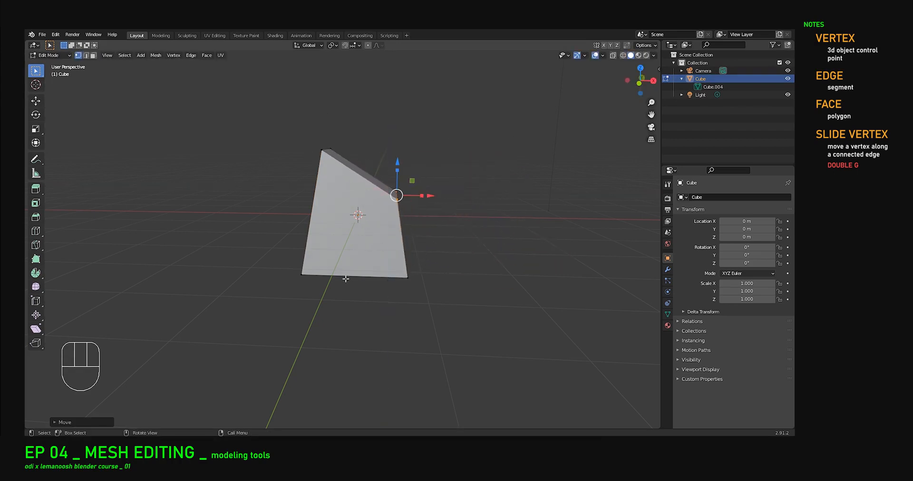
shift+middle_drag(363, 240, 351, 271)
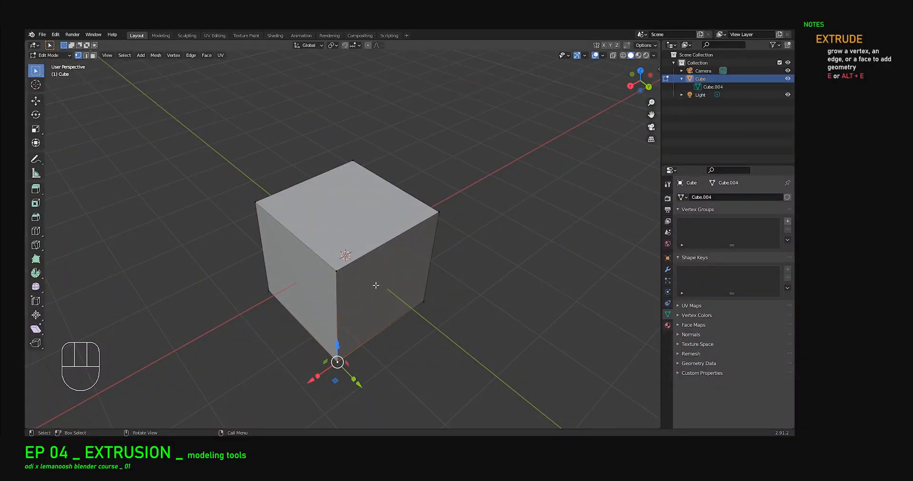
On the fresh cube, select the two upper corners of the left-hand face and raise them to slope the top
shift+middle_drag(323, 240, 328, 234)
click(328, 234)
shift+click(259, 175)
middle_drag(259, 174, 413, 213)
key(e)
key(z)
click(288, 165)
key(b)
click(390, 220)
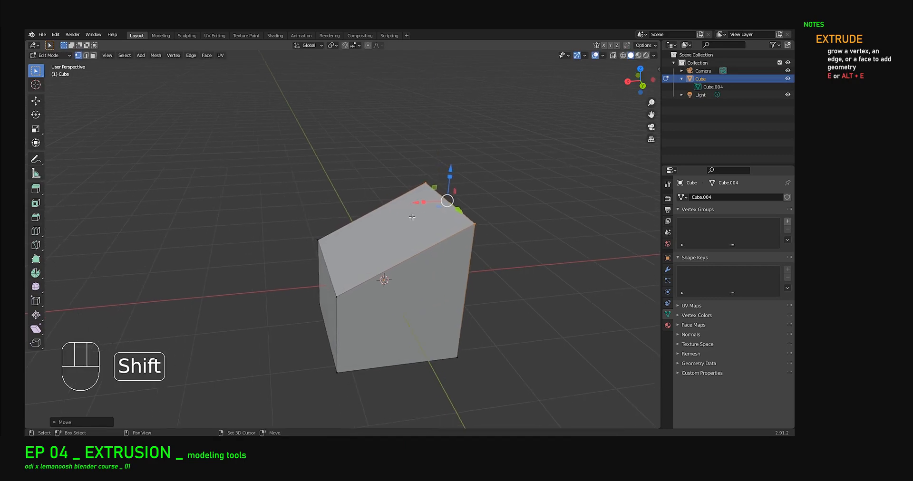
Select all four corners of the sloped top face
click(318, 240)
shift+click(336, 297)
shift+click(427, 186)
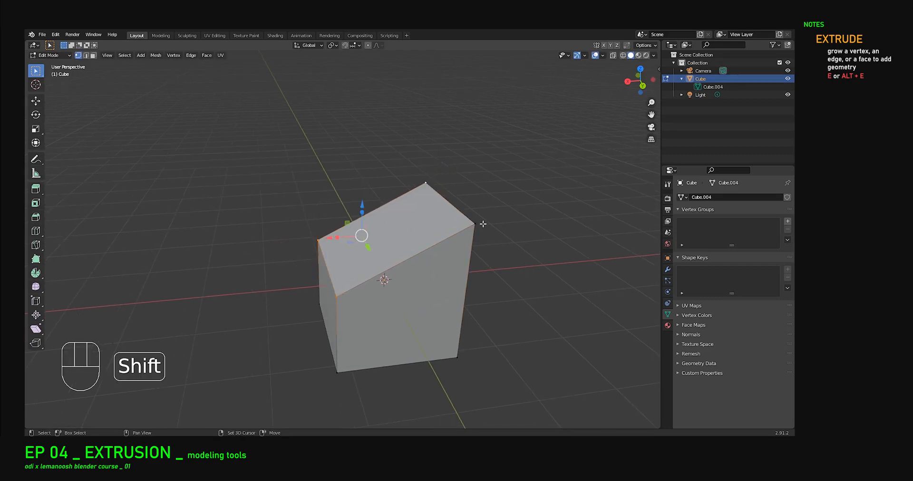
shift+click(477, 223)
click(318, 240)
shift+click(336, 297)
shift+click(425, 183)
shift+click(476, 224)
drag(248, 127, 518, 298)
Extrude the sloped top face about 1.3 m along its normal
middle_drag(475, 257, 463, 248)
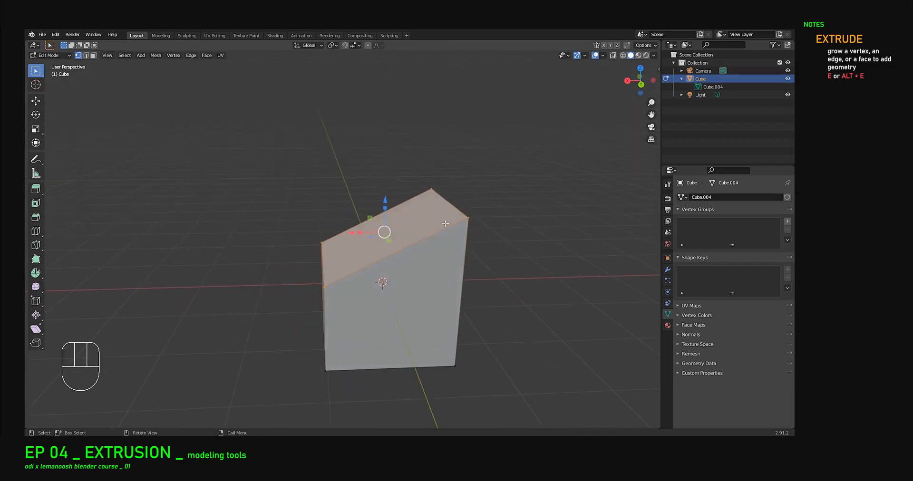
middle_drag(346, 207, 406, 297)
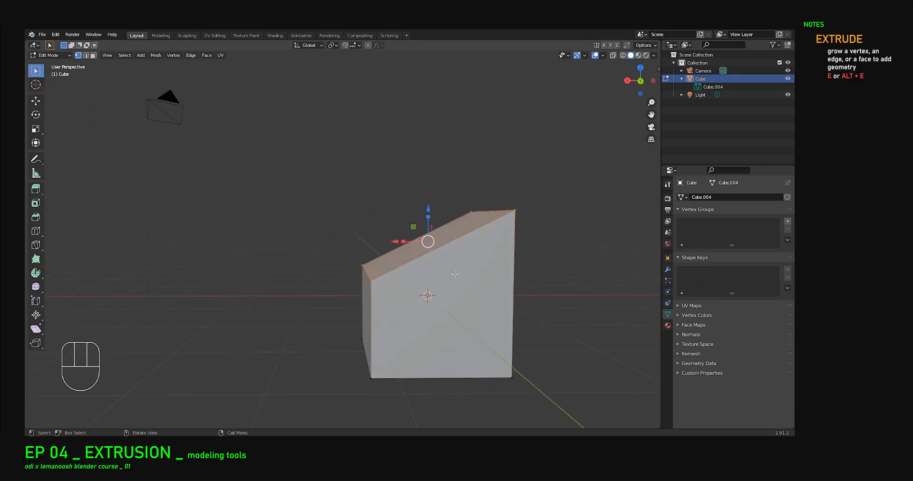
key(e)
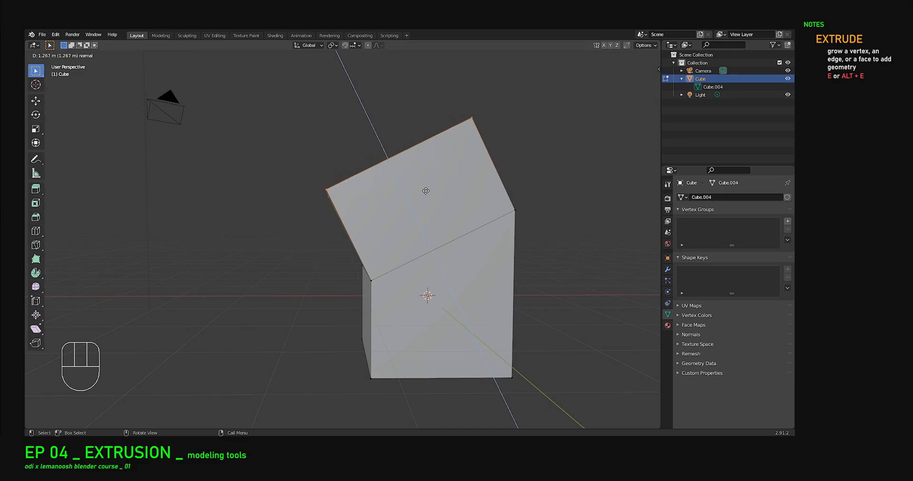
click(378, 214)
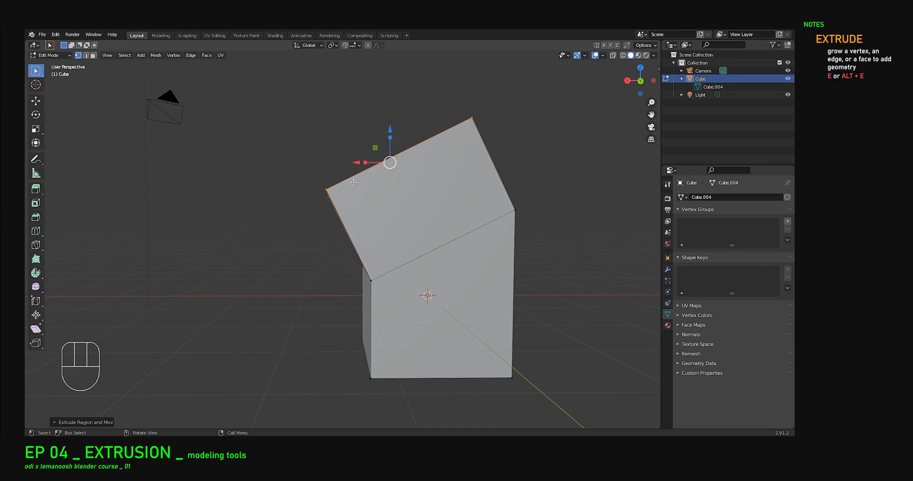
Select the lower corners of the extruded end face and slide them down along their connected edges to steepen its slope
middle_drag(356, 234, 372, 205)
drag(416, 242, 338, 177)
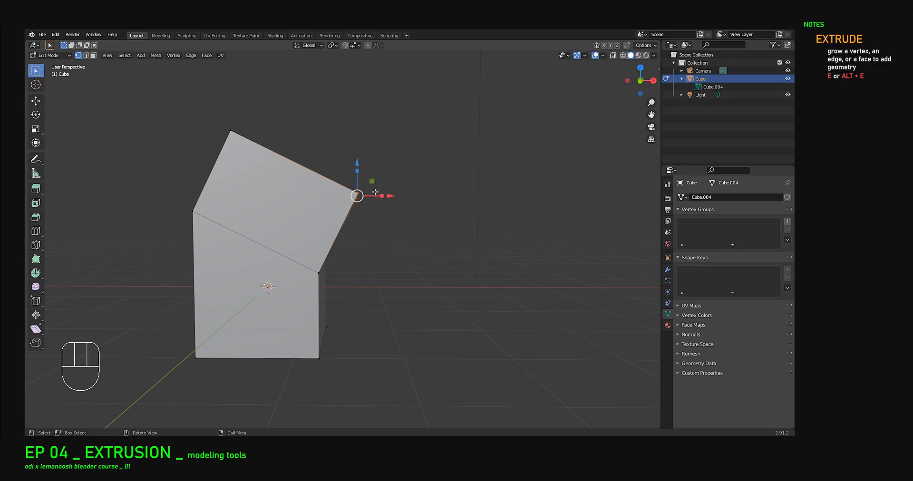
key(g)
key(g)
click(251, 160)
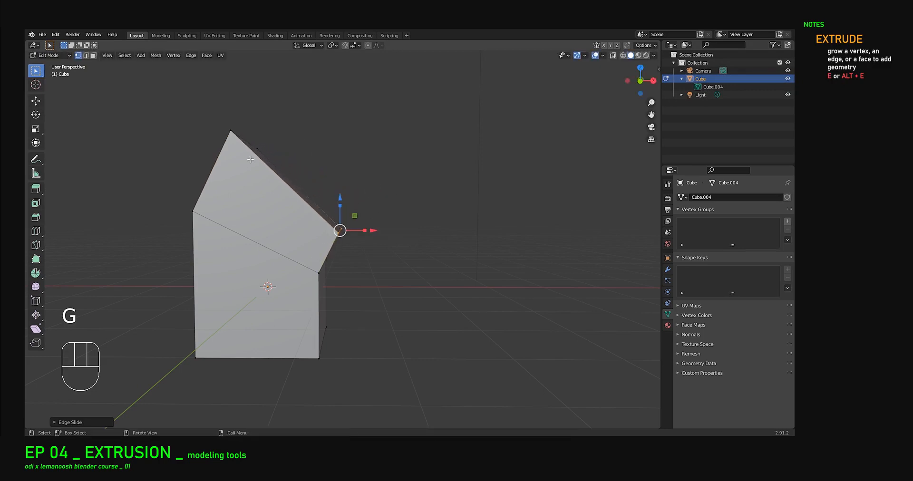
Add the upper corners to the selection and extrude the tilted end face along its normal
shift+click(240, 137)
key(e)
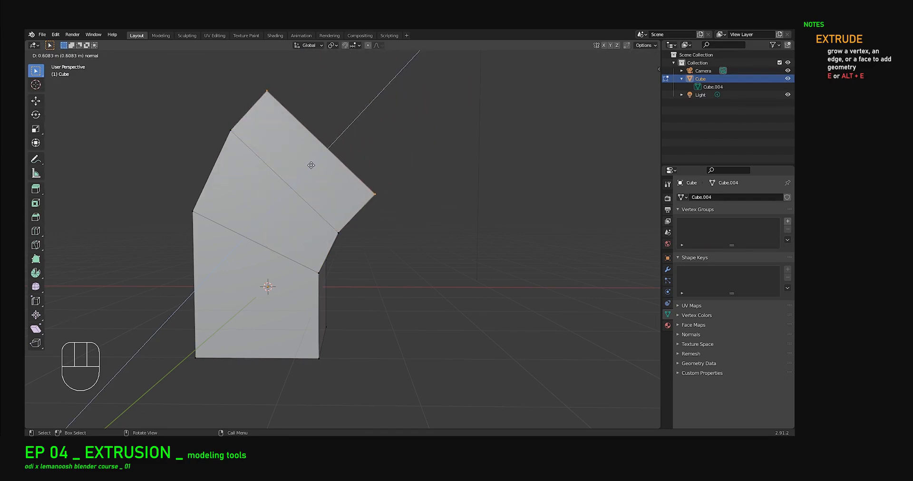
click(347, 139)
Try extruding the end face of the bent shape once more along its normal, by about 2.15 m
shift+middle_drag(392, 173, 384, 249)
scroll(386, 223, down, 4)
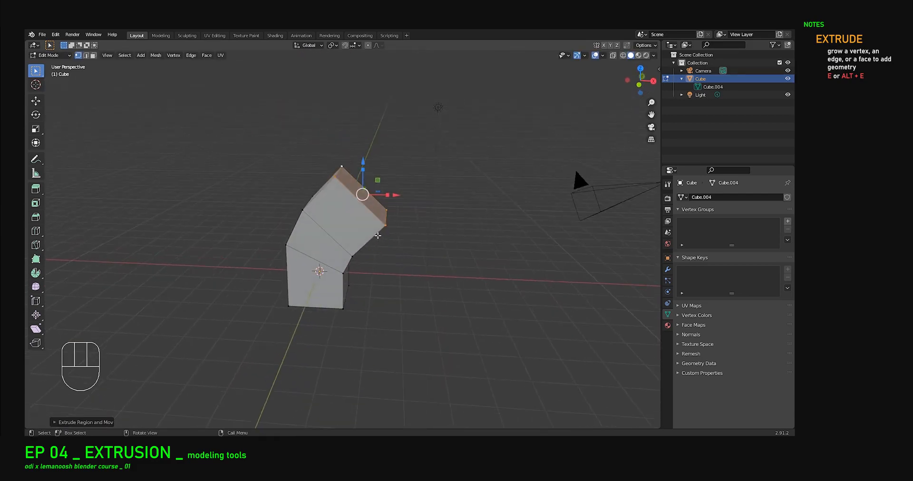
key(e)
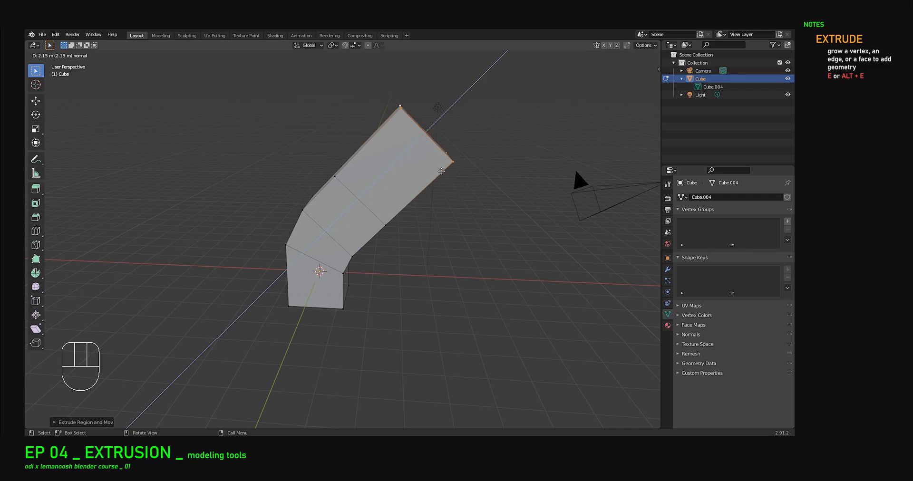
right_click(435, 185)
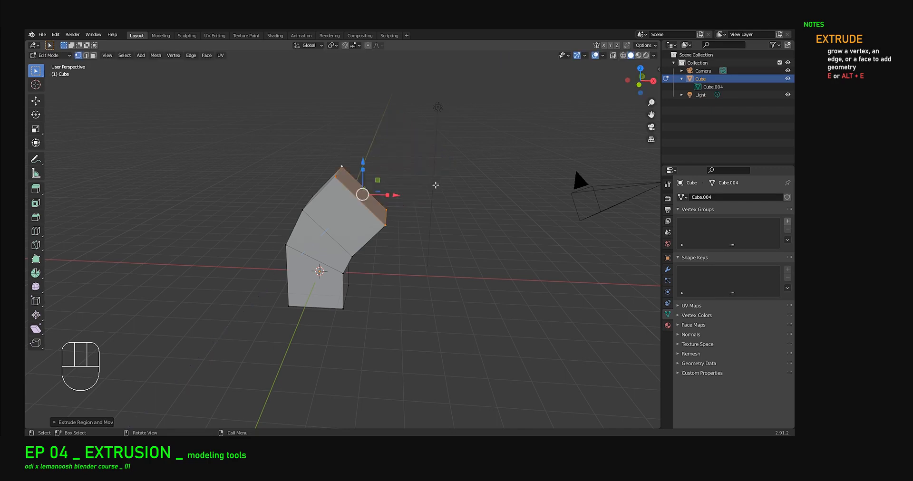
scroll(337, 185, up, 6)
scroll(476, 220, down, 5)
middle_drag(476, 224, 334, 233)
scroll(265, 188, up, 6)
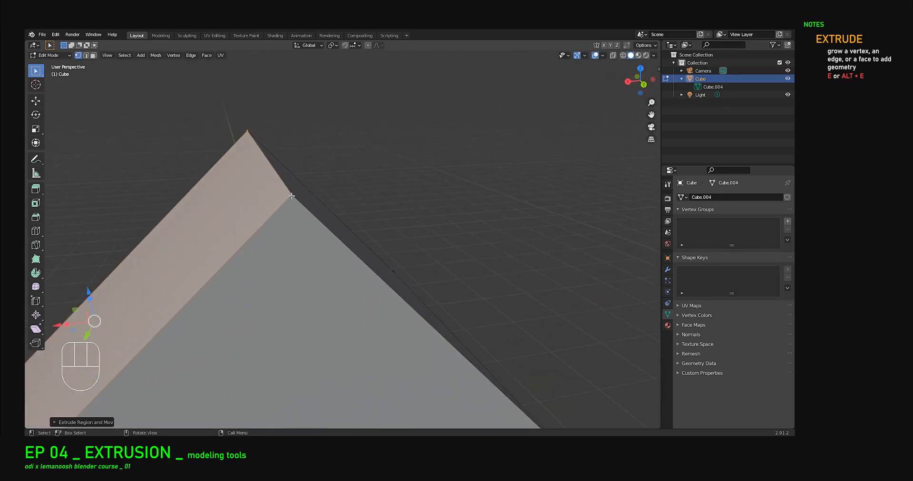
Undo the last extrusion of the bent shape's end face
middle_drag(265, 151, 279, 155)
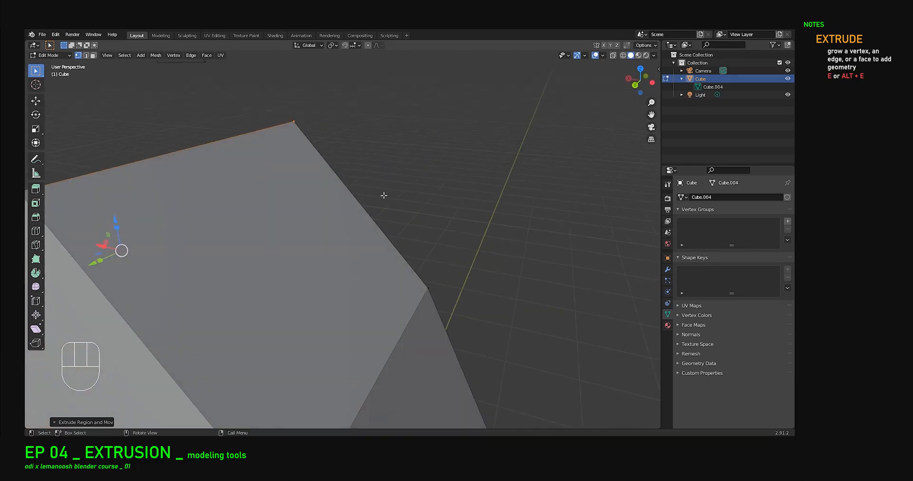
scroll(304, 204, down, 3)
middle_drag(297, 296, 287, 254)
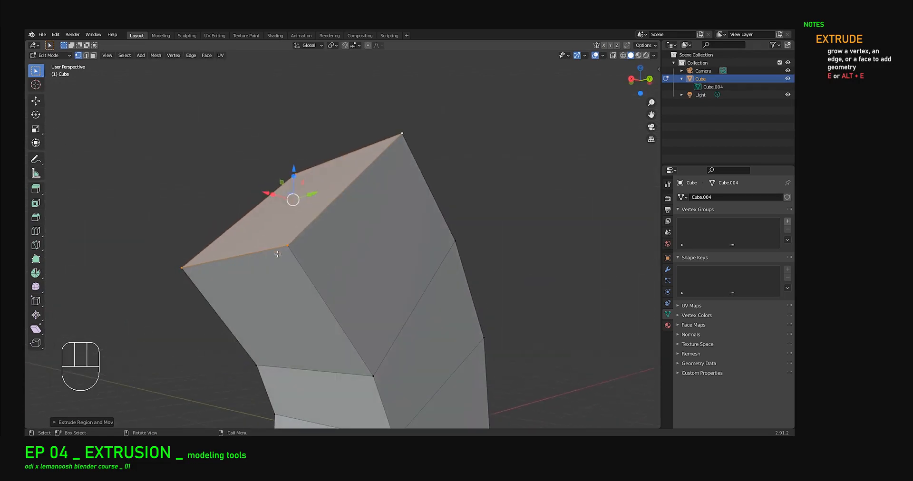
middle_drag(251, 270, 479, 287)
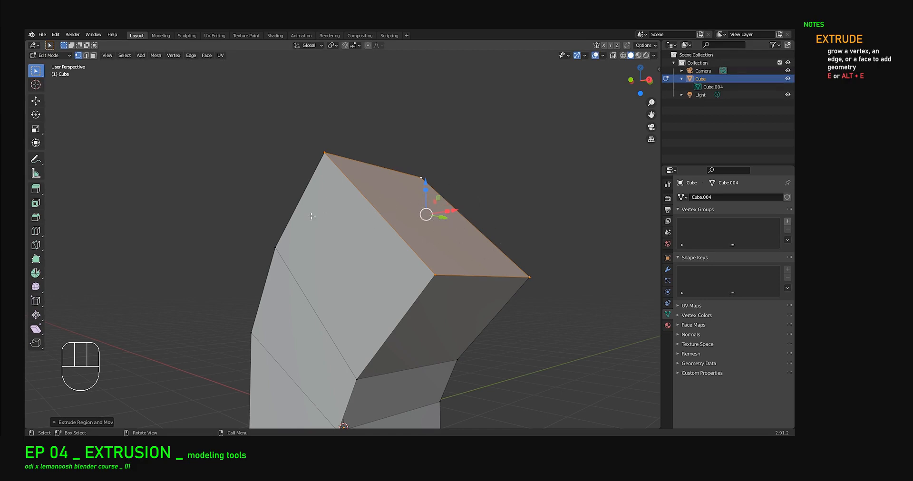
key(ctrl)
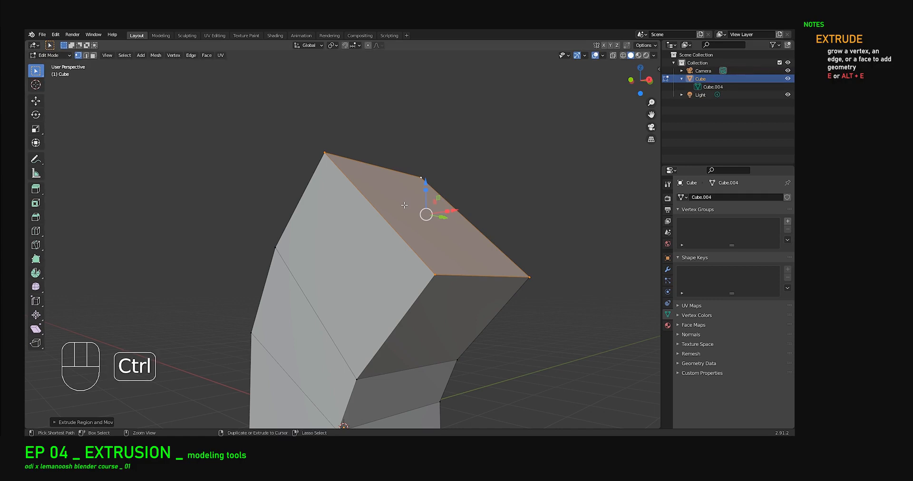
key(ctrl+z)
Try extruding the tilted end face along its normal by about 2.8 m, and undo the extrusion
scroll(413, 219, down, 5)
middle_drag(419, 228, 414, 297)
key(e)
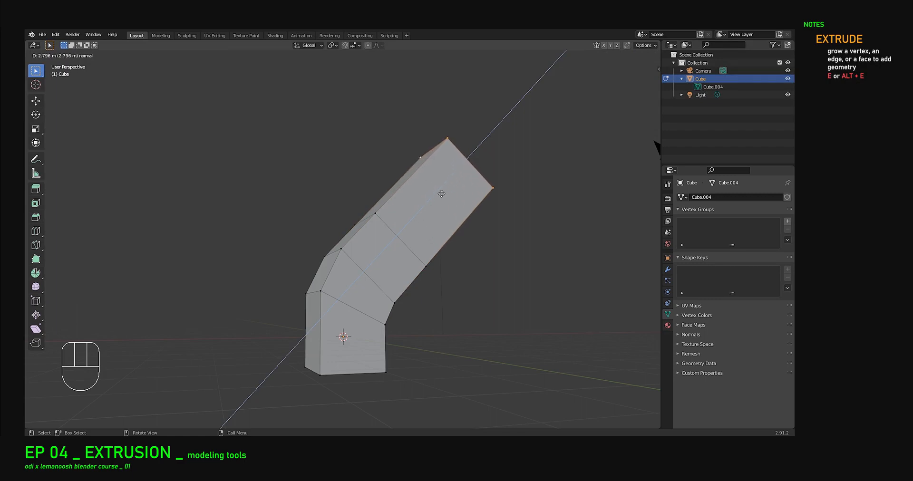
click(460, 165)
middle_drag(485, 119, 501, 146)
middle_drag(400, 256, 411, 243)
key(ctrl+z)
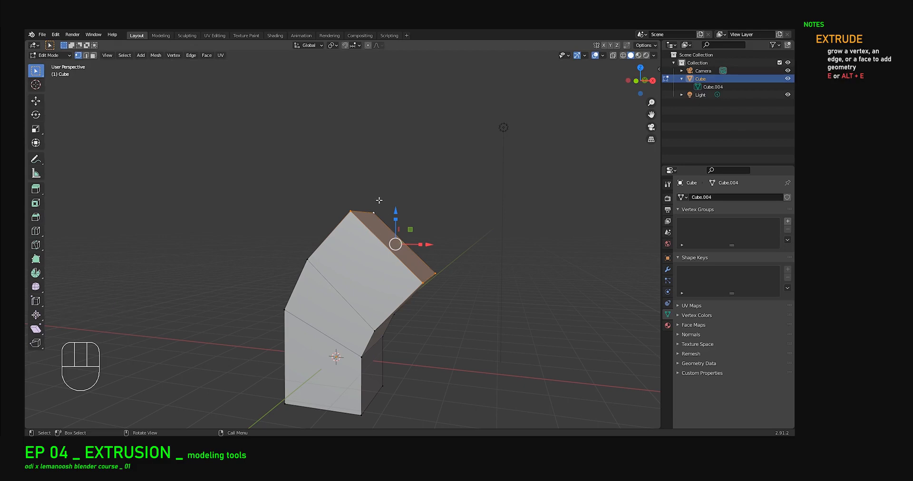
Extrude the tilted end face constrained to the global X axis so the new segment runs horizontally
shift+middle_drag(339, 297, 404, 252)
key(e)
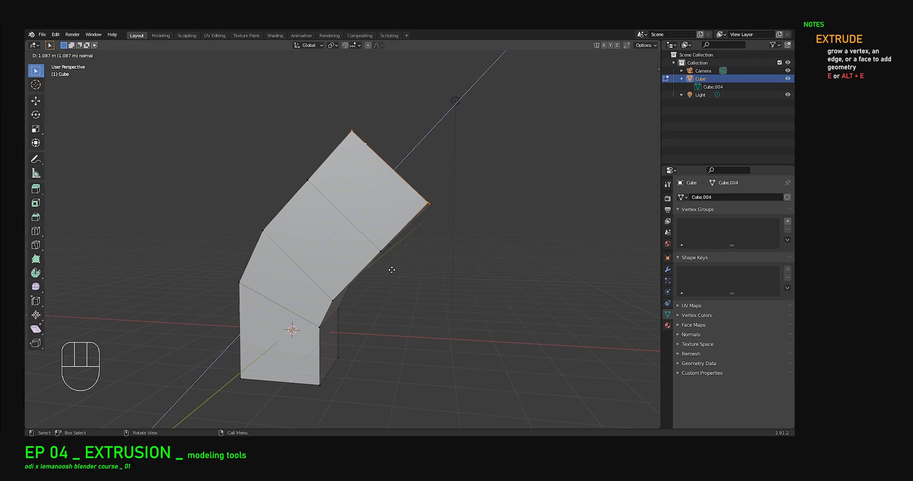
key(y)
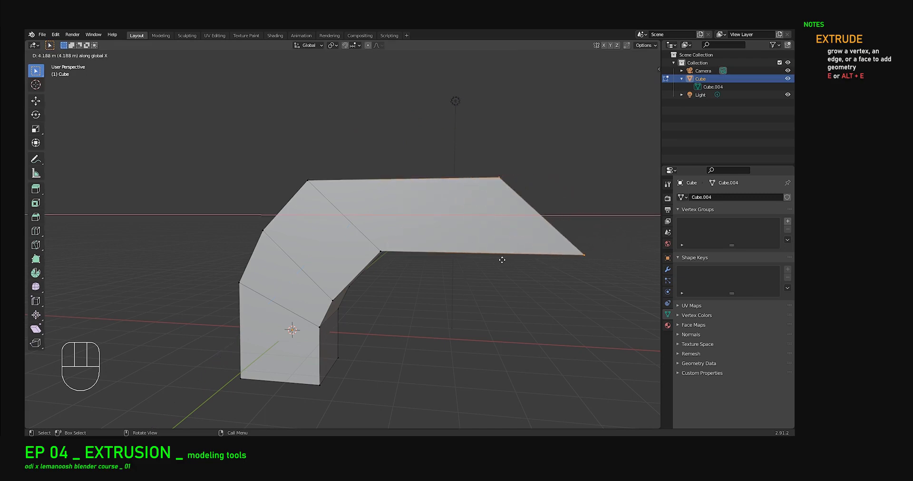
key(z)
key(x)
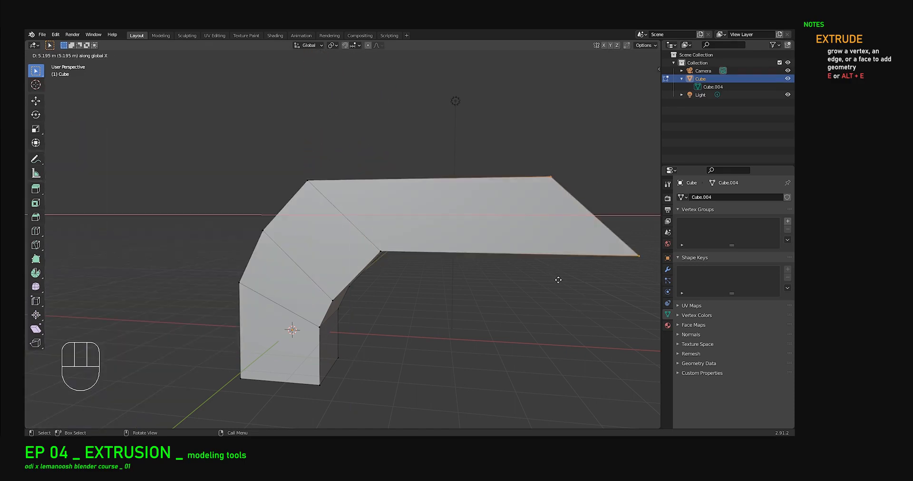
click(434, 281)
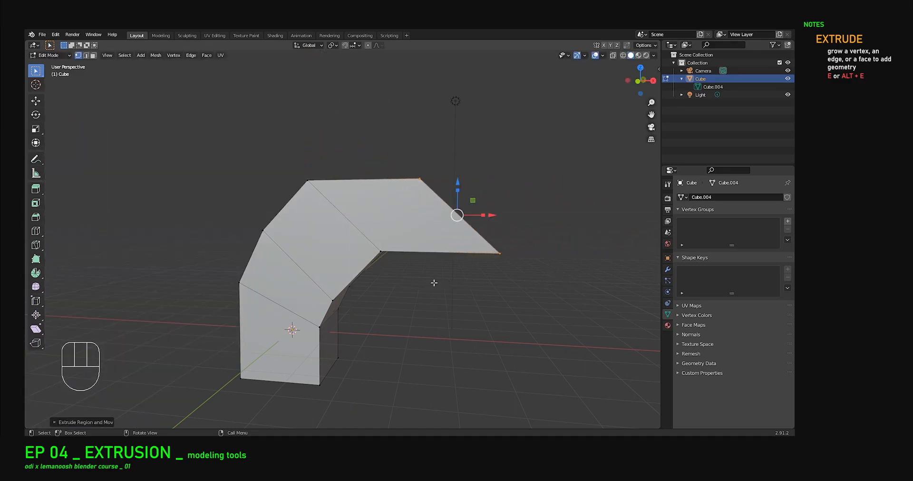
Move the lower corners of the end face back along the global X axis by about 0.8 m to steepen the face
middle_drag(479, 283, 515, 279)
key(e)
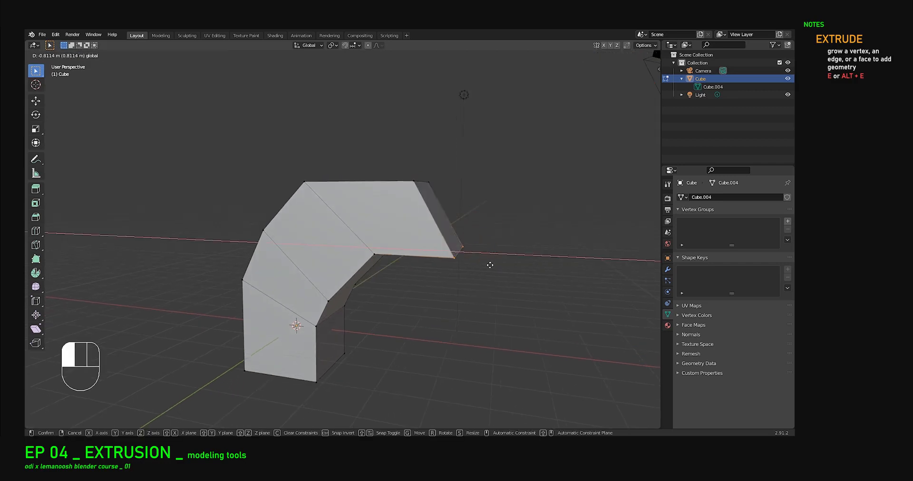
click(473, 268)
Select all corners of the steepened end face and extrude it freely outward and upward, without the normal constraint
drag(401, 138, 442, 205)
middle_drag(442, 205, 430, 308)
shift+click(440, 263)
key(e)
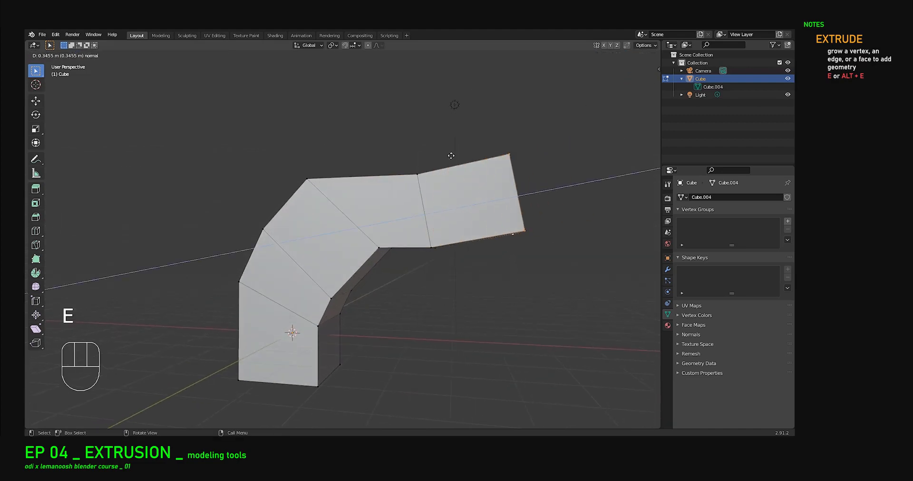
middle_click(468, 225)
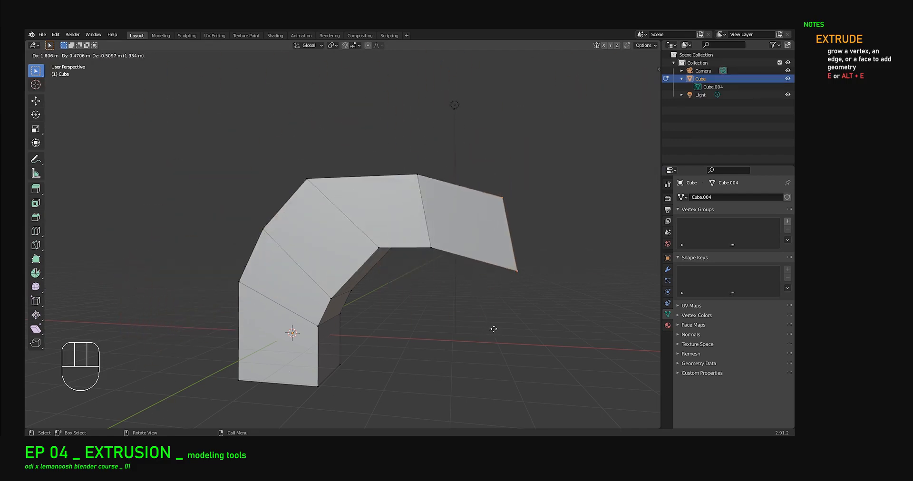
click(484, 243)
Pull the upper corners of the new end face back and down to tilt it, and add the lower corners to the selection
middle_drag(494, 123, 504, 138)
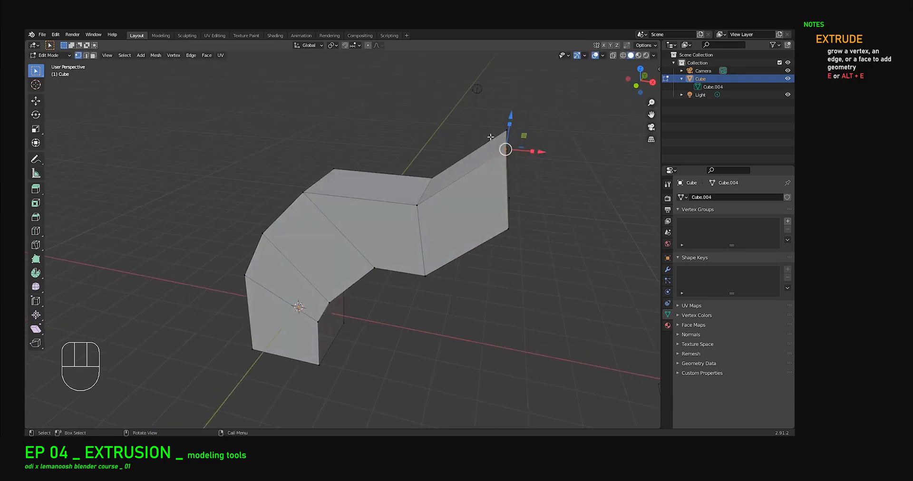
drag(505, 136, 478, 166)
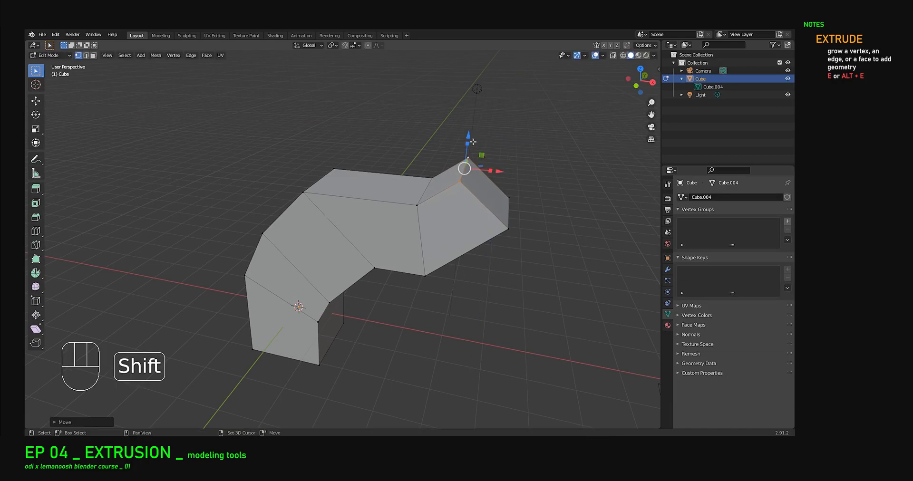
shift+click(509, 196)
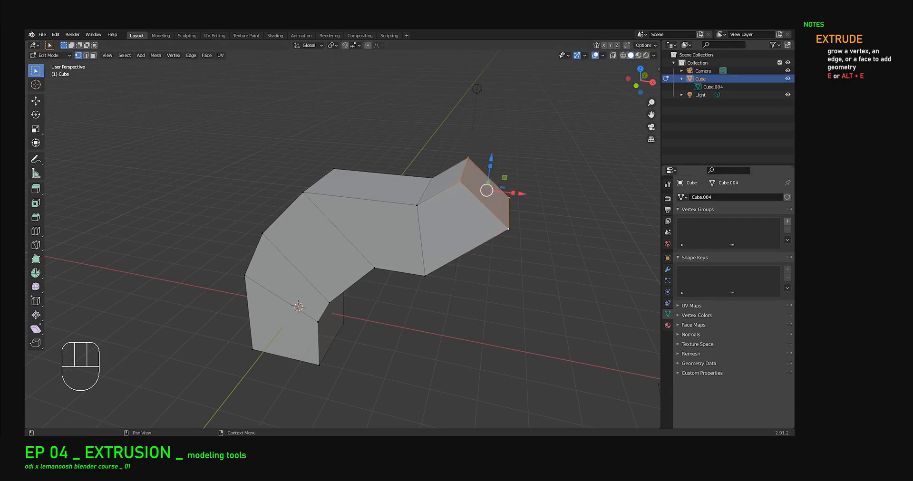
shift+middle_drag(496, 220, 419, 237)
Select the two upper corners of the end face and extrude their edge upward into a thin flap
click(350, 165)
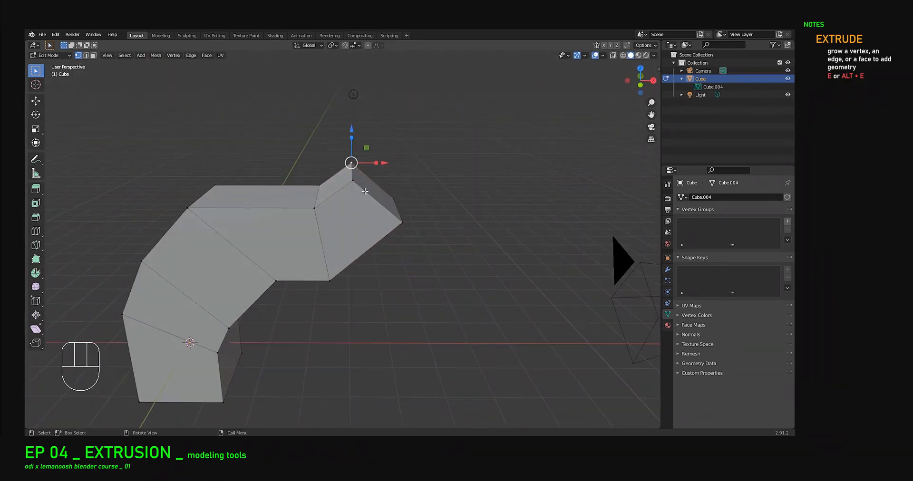
drag(336, 138, 375, 189)
middle_drag(374, 189, 368, 205)
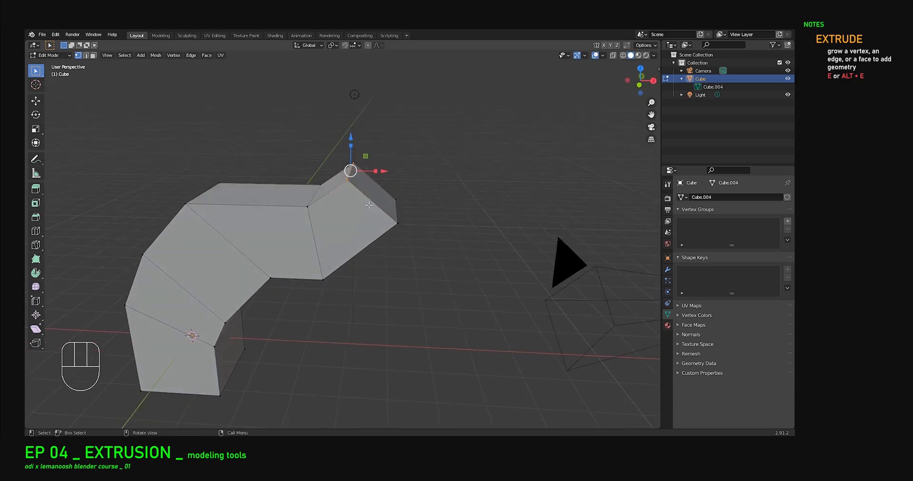
key(e)
click(366, 161)
Select one upper corner vertex of the flap and extrude it upward into a single loose edge
middle_drag(366, 161, 447, 204)
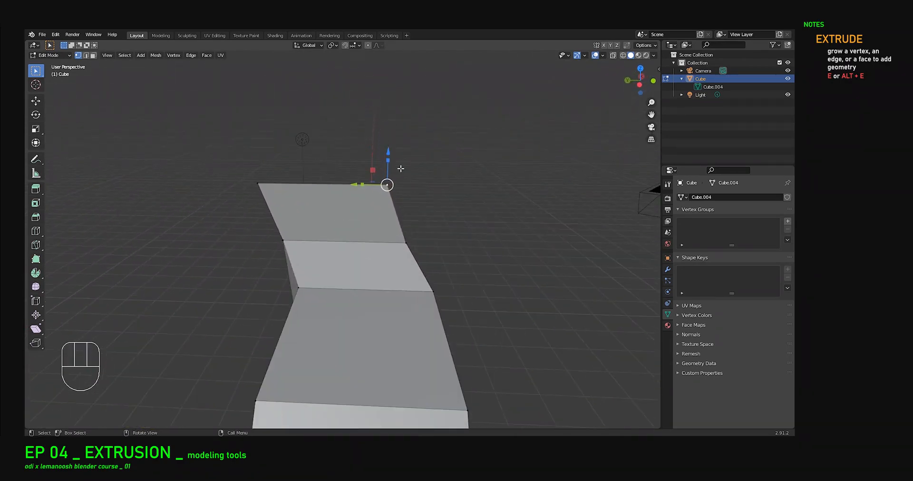
key(e)
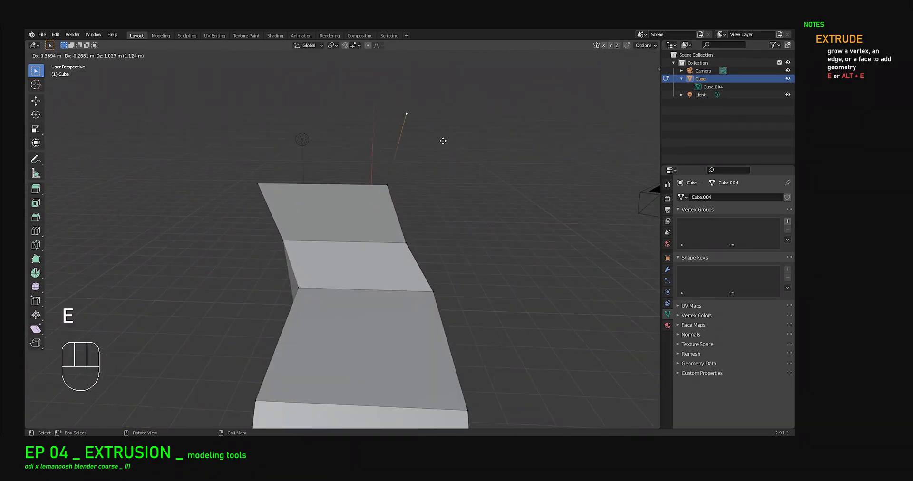
click(419, 134)
Extrude the loose end vertex three more times to continue a curved chain of edges
middle_drag(418, 135, 383, 186)
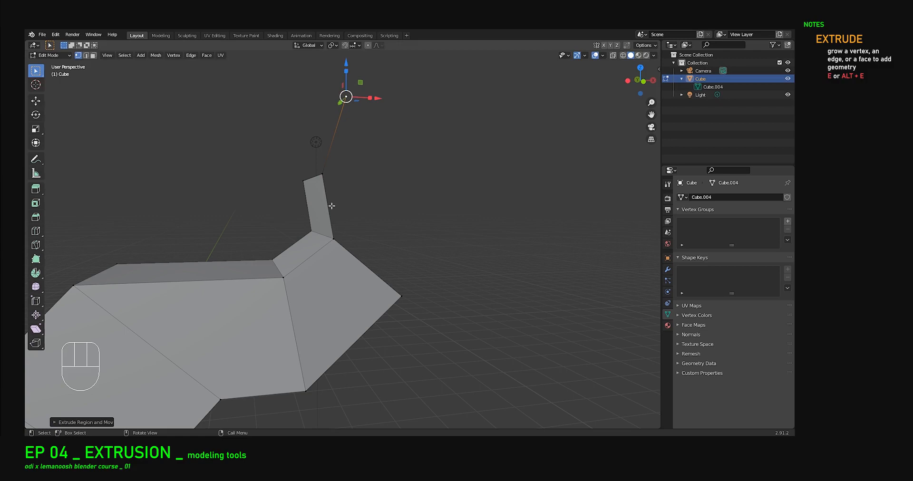
key(Home)
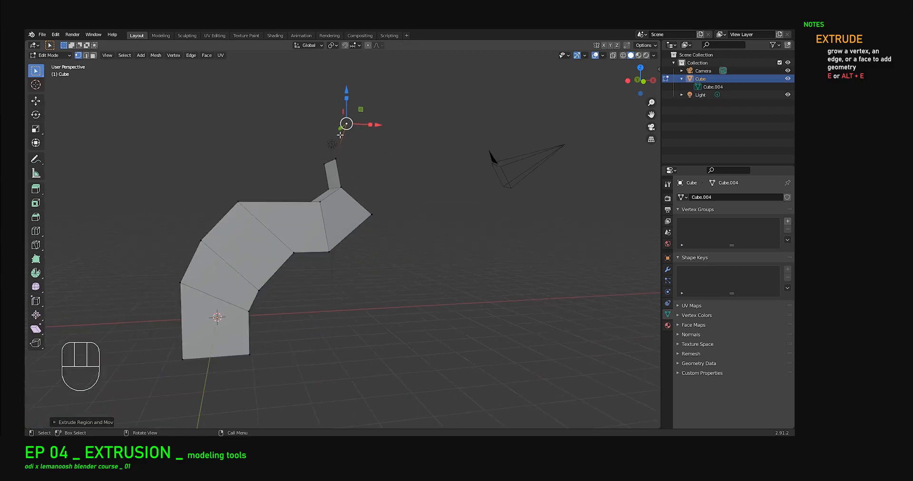
key(e)
click(365, 128)
key(e)
click(396, 135)
key(e)
click(428, 150)
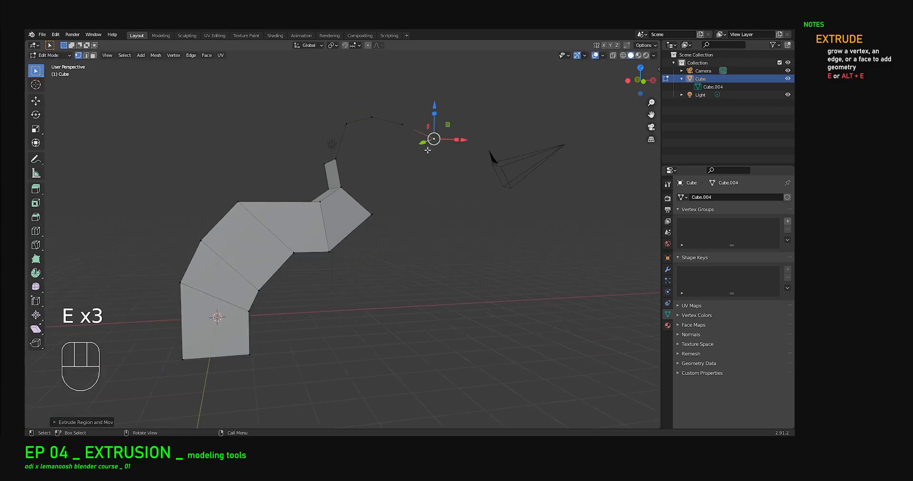
Select the chain's vertices and the flap's upper corners, and delete those vertices
middle_drag(387, 161, 408, 172)
drag(271, 103, 479, 155)
shift+click(336, 161)
shift+click(323, 161)
key(x)
click(320, 163)
Examine the bent shape and its segments from several angles
scroll(321, 163, up, 3)
middle_drag(314, 200, 253, 219)
scroll(331, 269, up, 3)
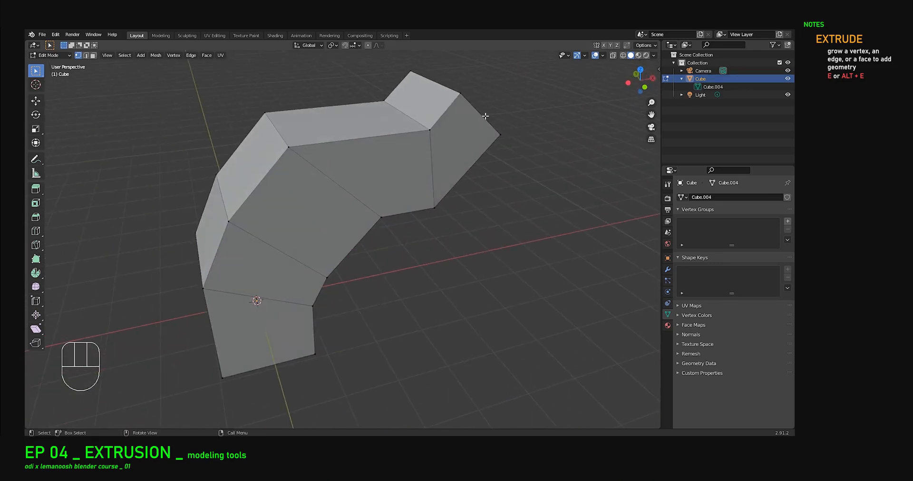
middle_drag(351, 215, 244, 195)
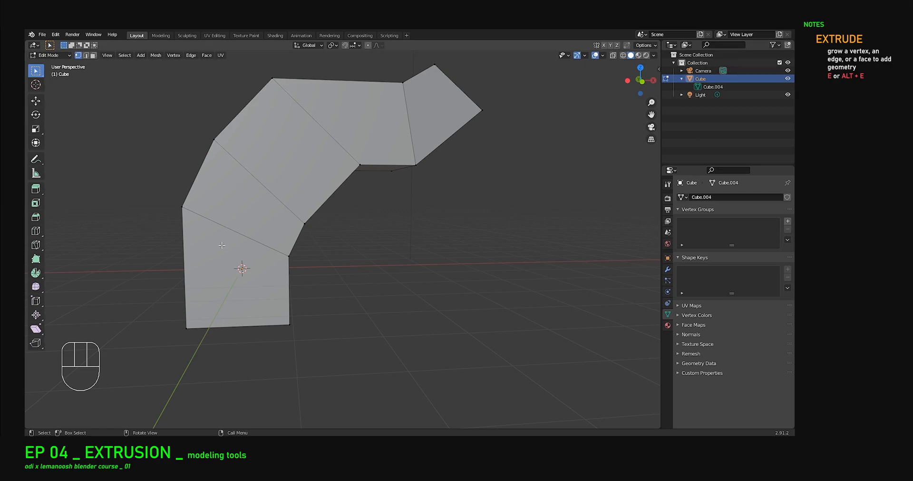
shift+middle_drag(223, 243, 287, 264)
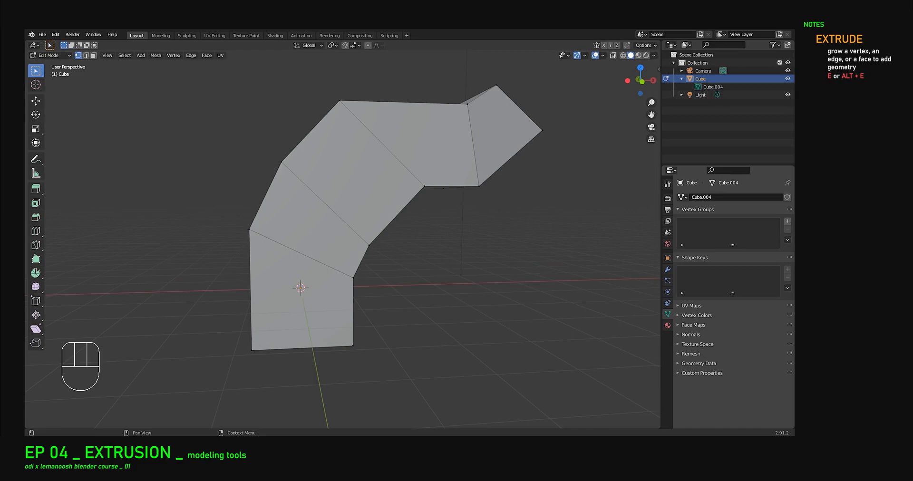
shift+middle_drag(373, 246, 418, 268)
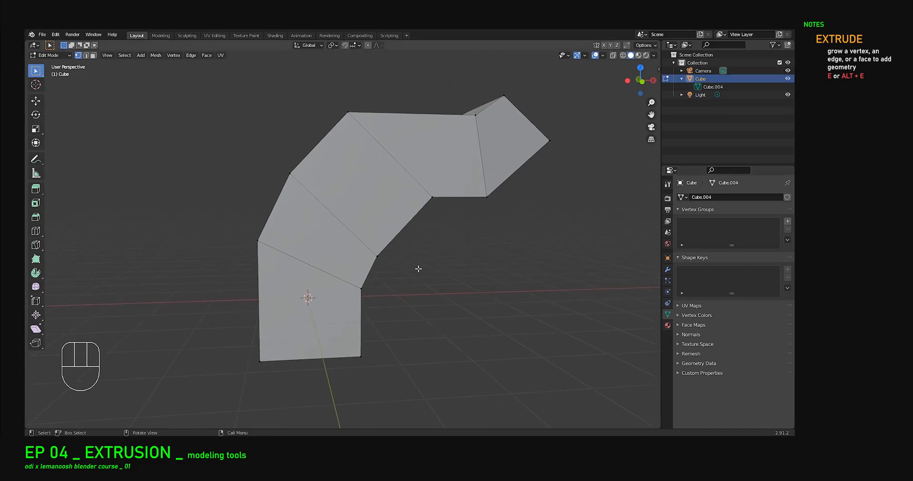
key(ctrl)
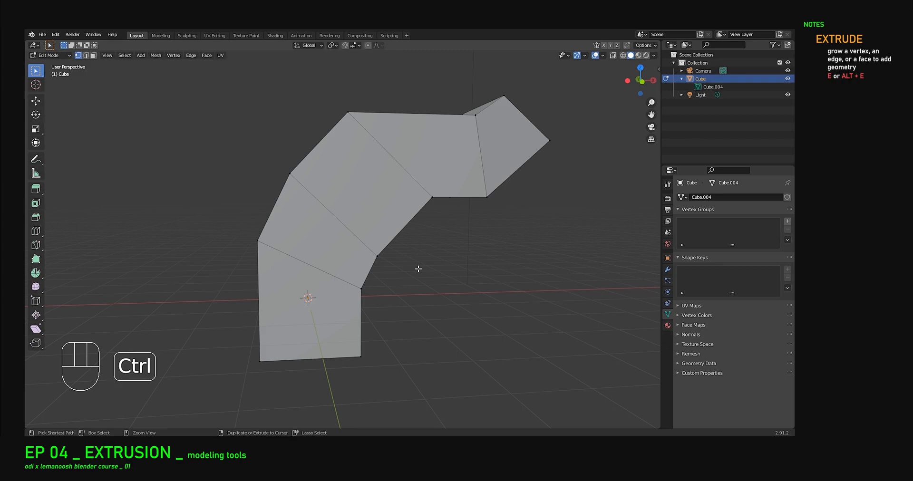
key(ctrl+r)
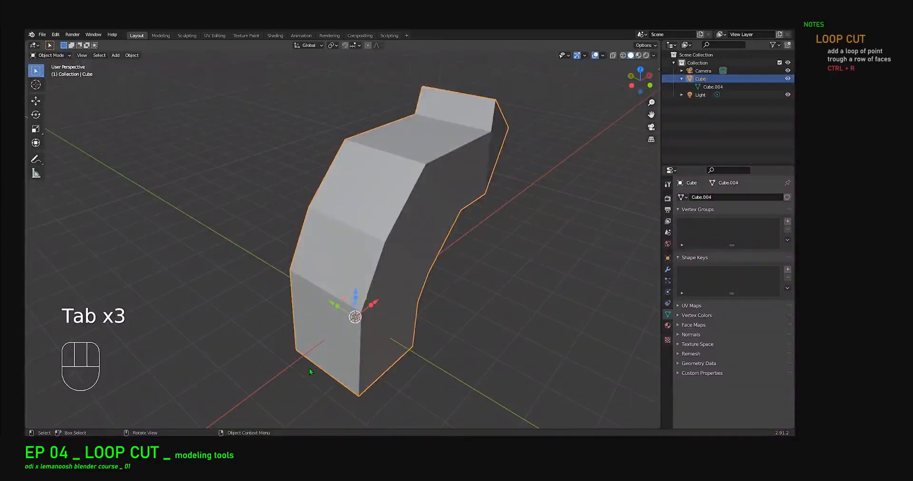
Move the bent shape along the Y axis away from the origin and add a new mesh cube there
drag(309, 368, 196, 291)
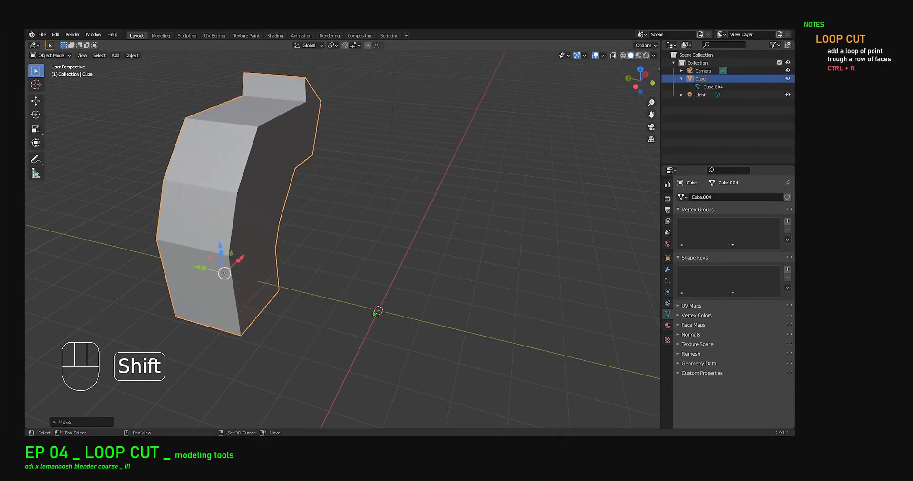
drag(199, 268, 583, 262)
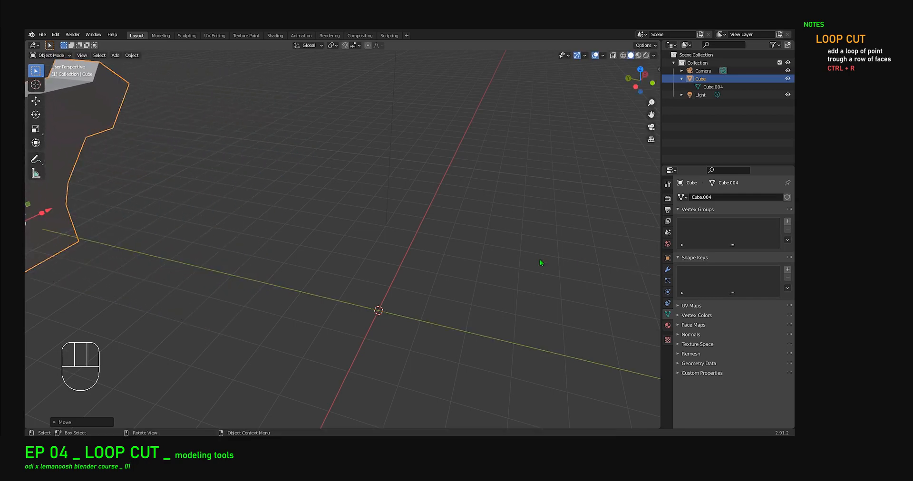
key(shift+a)
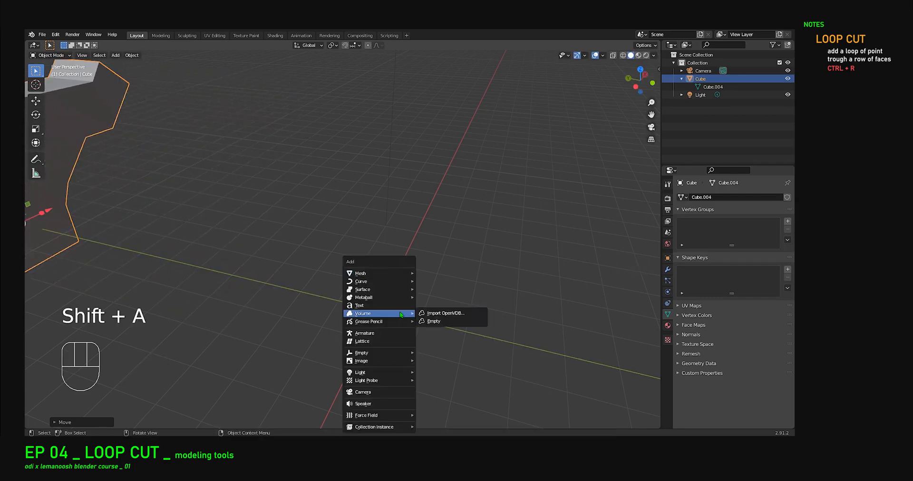
mouse_move(371, 272)
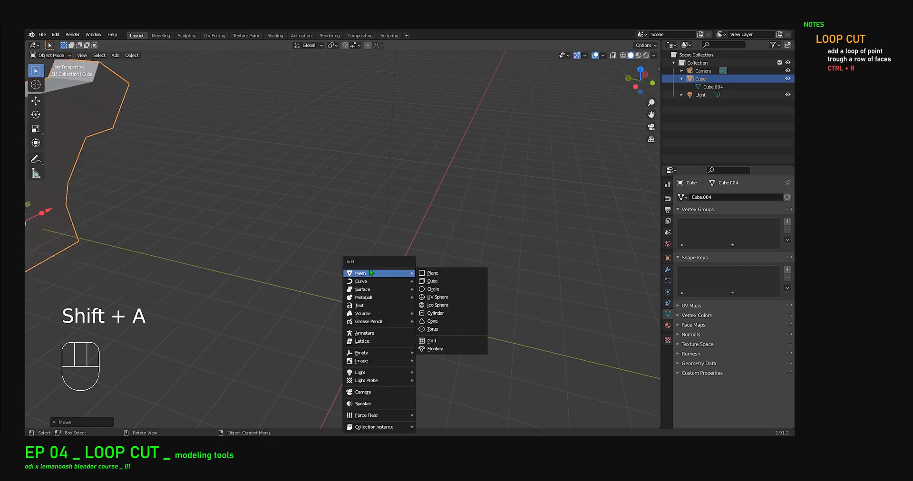
click(432, 281)
Enter edit mode on the new cube and add a vertical loop cut, sliding it close to one side
middle_drag(454, 319, 418, 228)
key(Tab)
scroll(365, 218, up, 3)
middle_drag(364, 217, 339, 230)
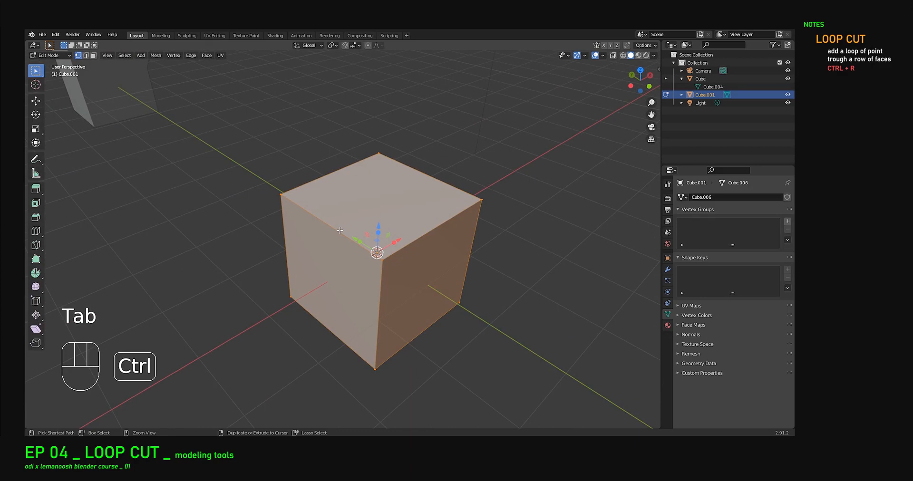
key(ctrl+r)
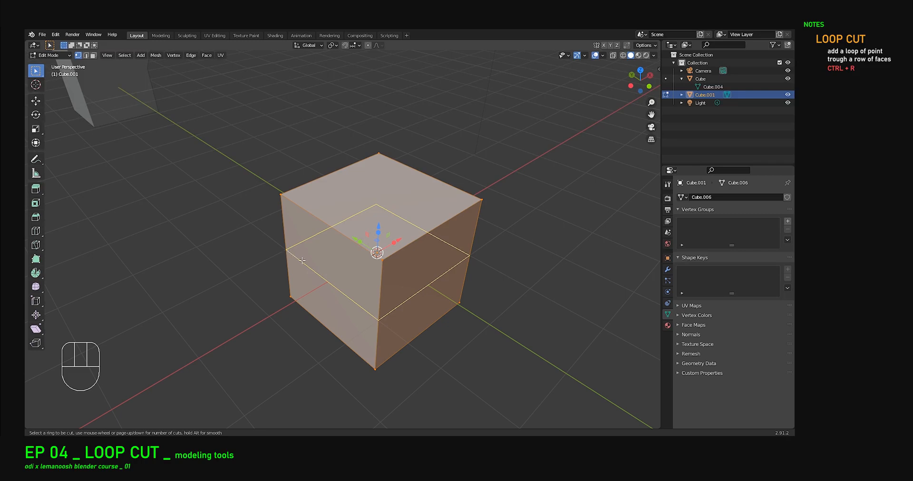
click(333, 221)
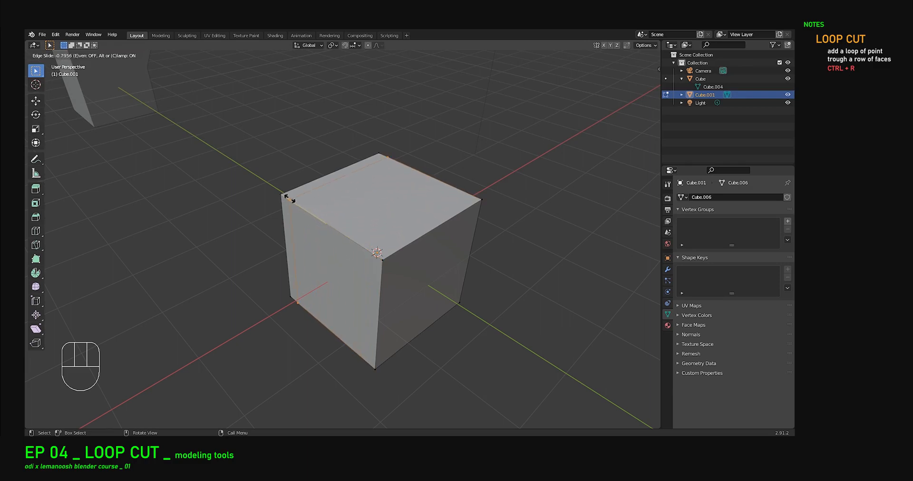
click(375, 250)
Add a second vertical loop cut parallel to the first, through the wider section of the cube
middle_drag(415, 277, 496, 284)
scroll(373, 311, up, 2)
middle_drag(496, 332, 440, 288)
middle_drag(396, 194, 401, 202)
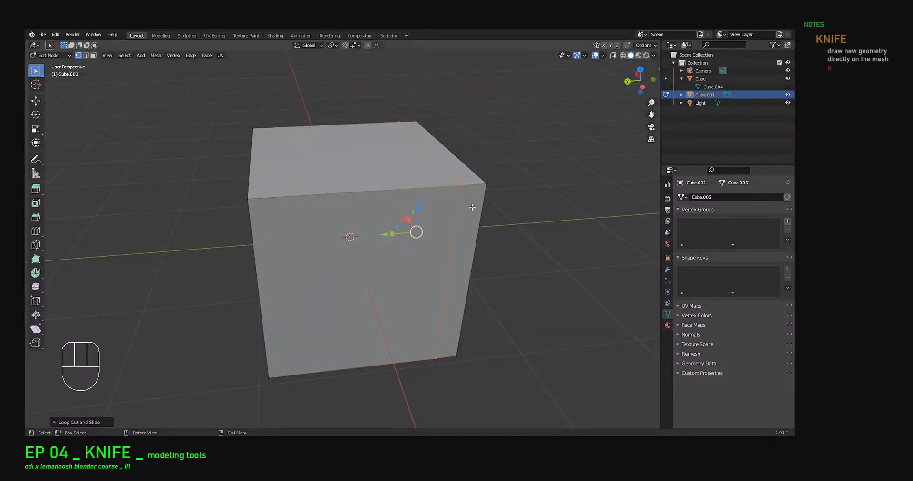
middle_drag(370, 233, 320, 240)
key(ctrl)
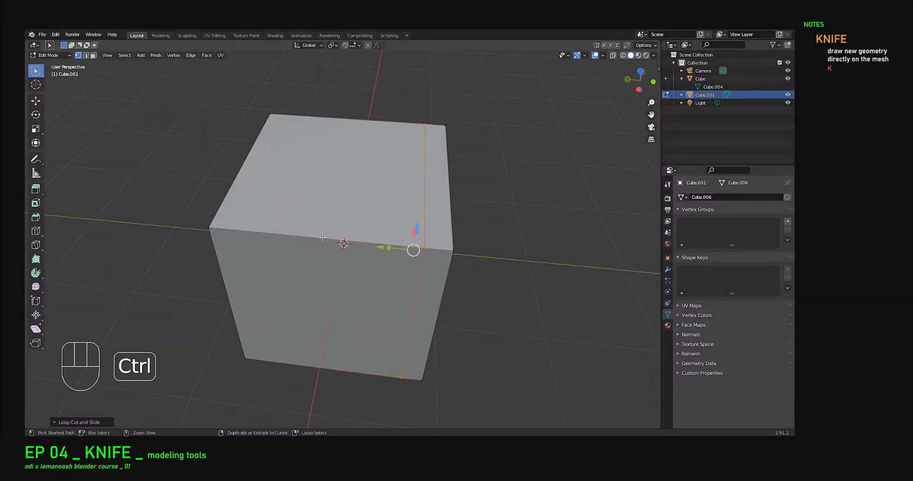
key(ctrl+r)
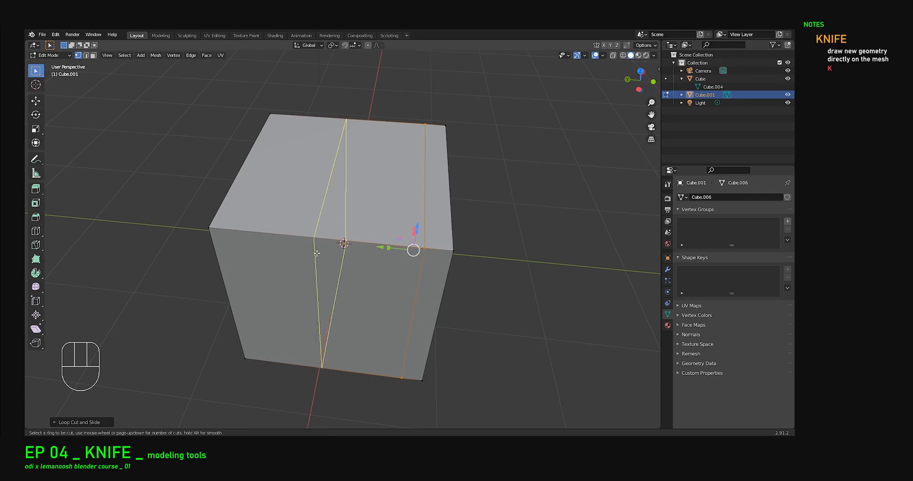
key(Escape)
key(ctrl)
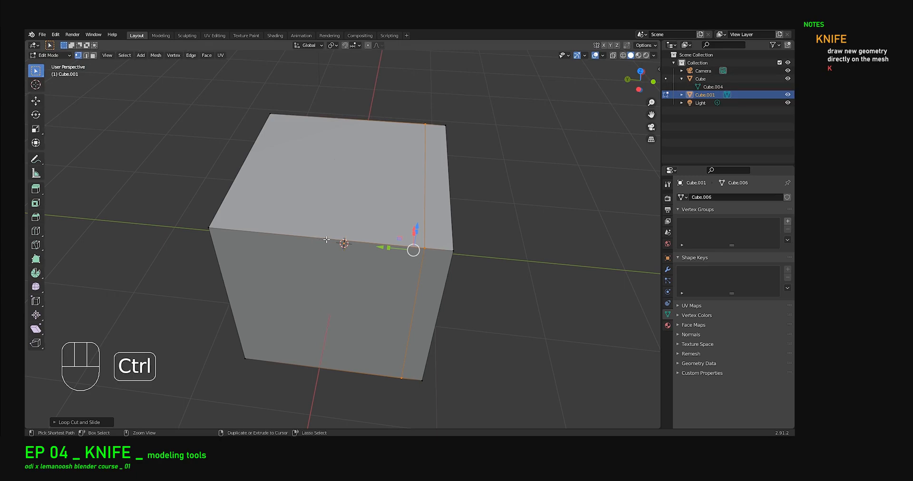
key(ctrl+r)
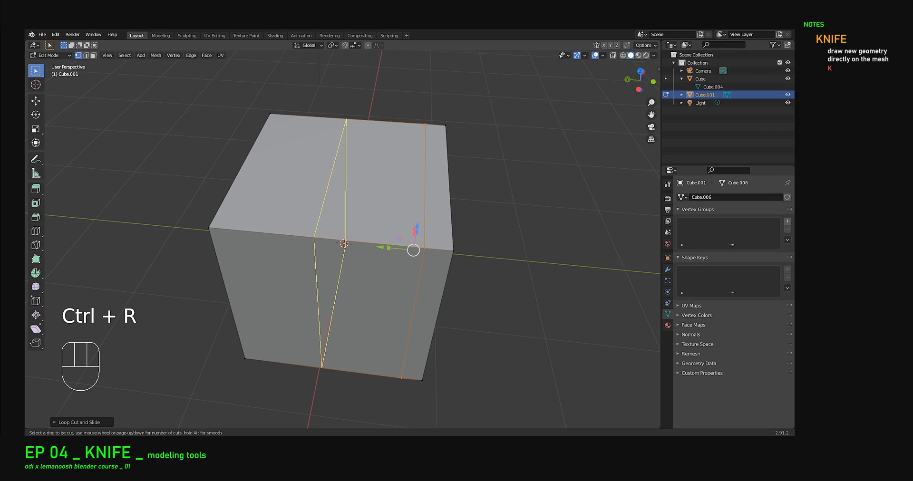
click(413, 250)
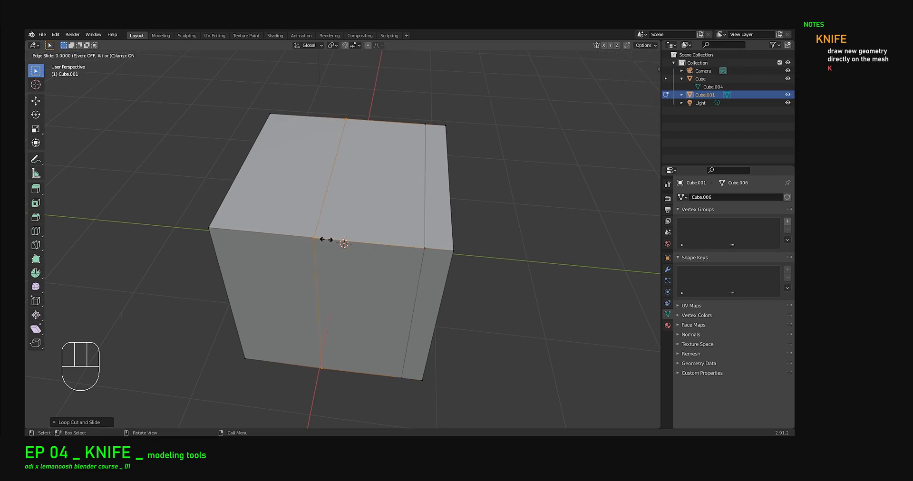
click(382, 245)
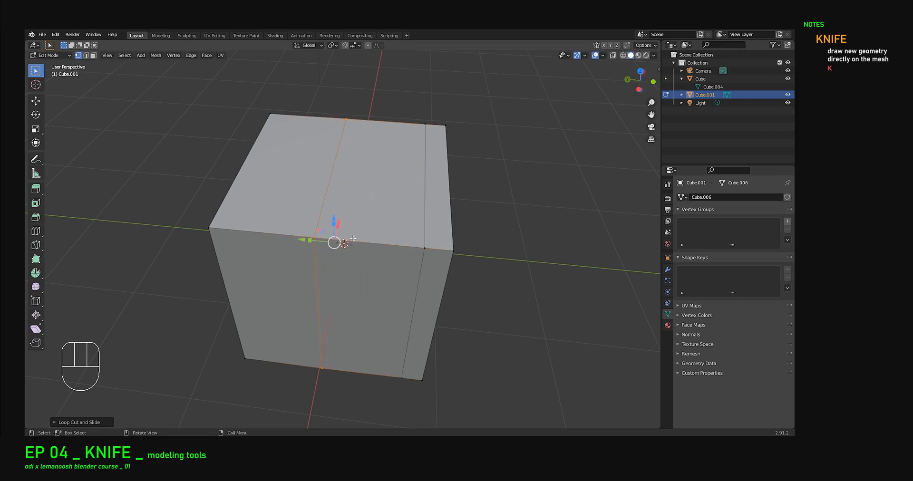
Add four evenly spaced loop cuts perpendicular to the existing two, leaving them unslid
middle_drag(252, 211, 354, 209)
middle_drag(364, 163, 356, 155)
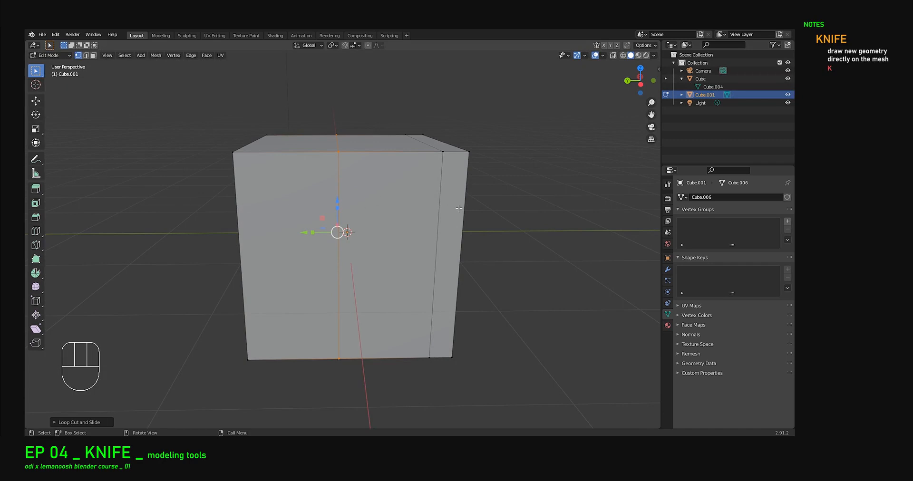
key(ctrl)
key(ctrl+r)
middle_drag(373, 171, 352, 188)
key(ctrl+r)
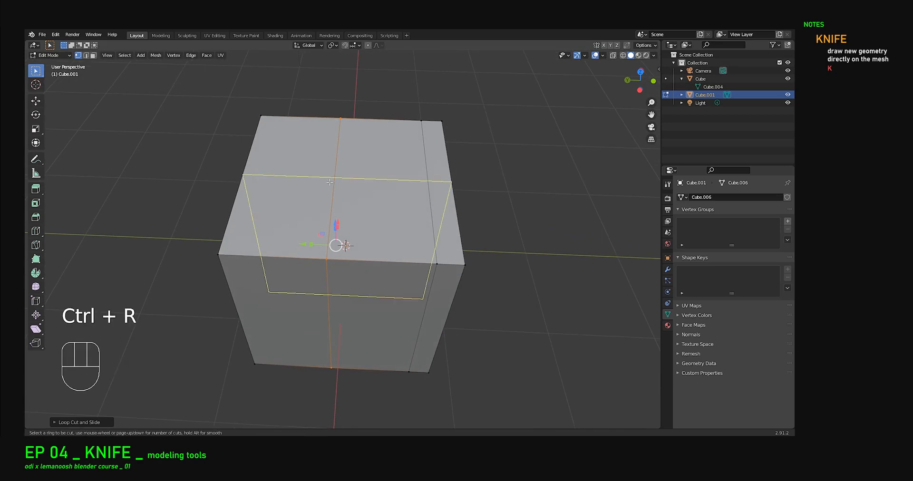
scroll(329, 182, up, 6)
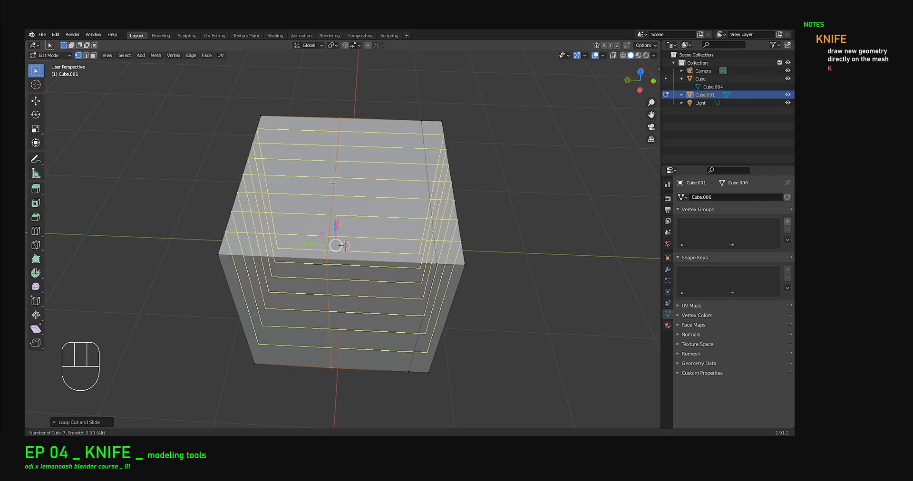
scroll(332, 182, up, 15)
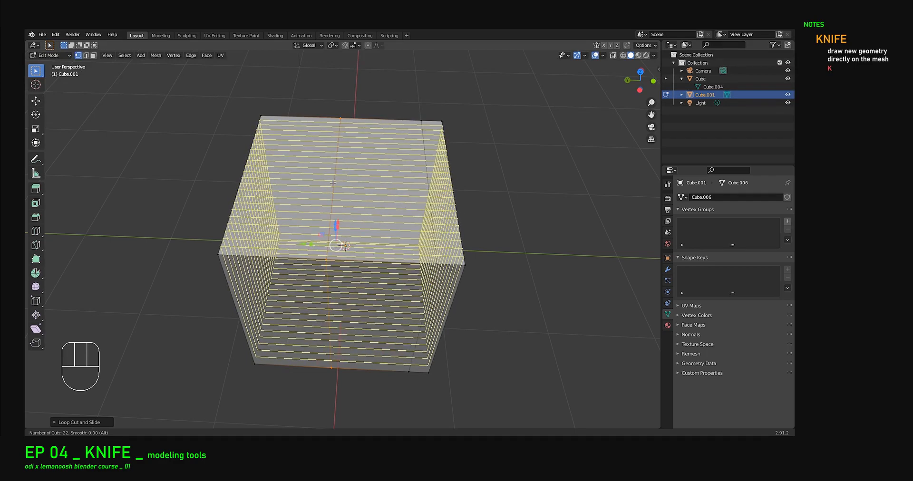
scroll(333, 182, down, 20)
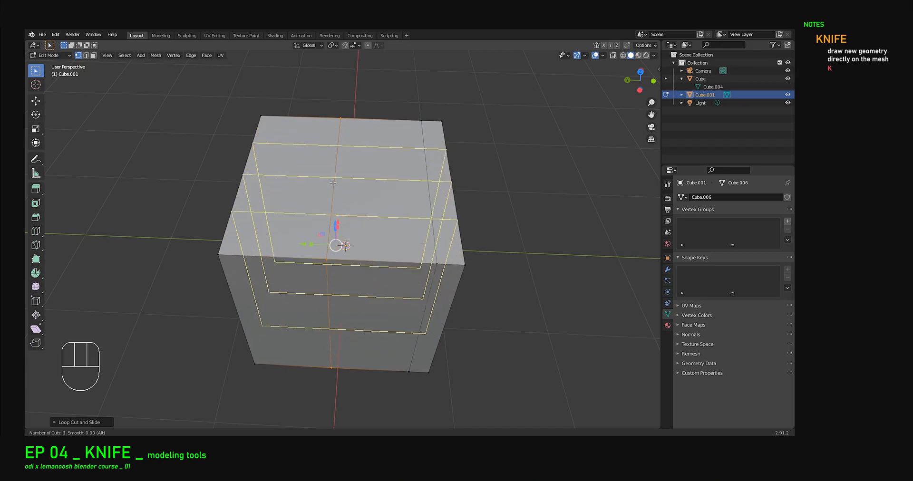
scroll(332, 183, up, 3)
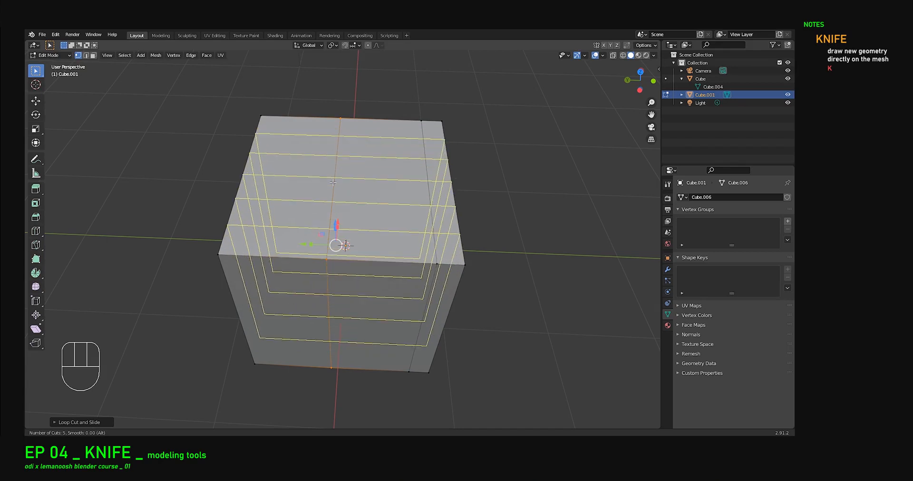
scroll(333, 183, down, 1)
click(333, 183)
right_click(333, 183)
Select the two middle vertices of the central line on the top face and scale them apart
middle_drag(333, 182, 327, 193)
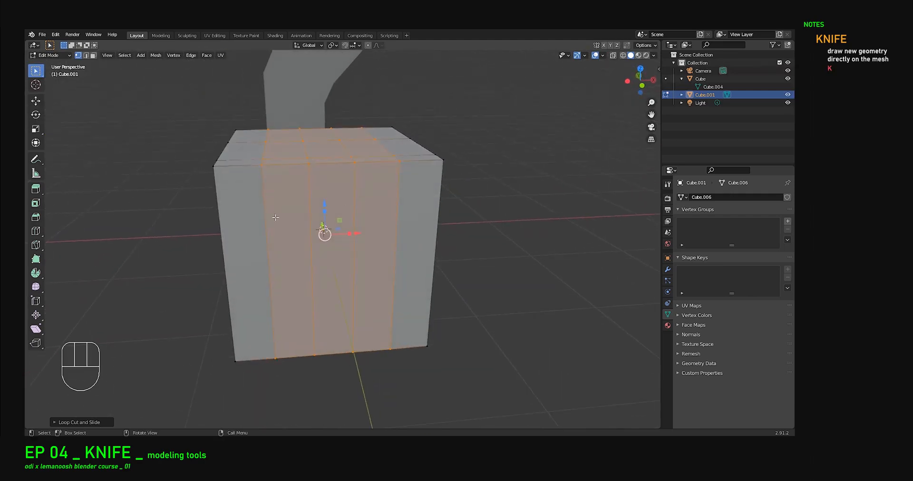
middle_drag(340, 159, 355, 217)
middle_drag(349, 265, 417, 285)
click(319, 251)
shift+click(335, 212)
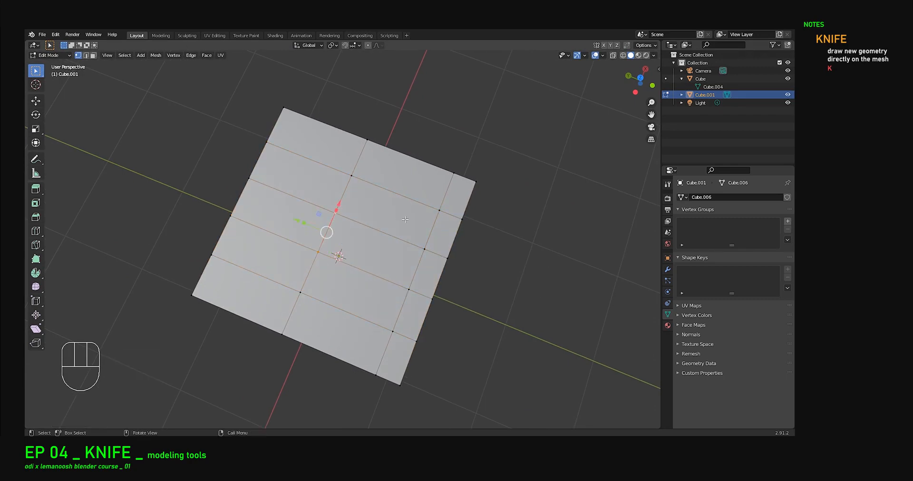
key(s)
click(476, 217)
Examine the widened vertices and the loop cuts running around the cube from above and below
middle_drag(472, 218, 521, 162)
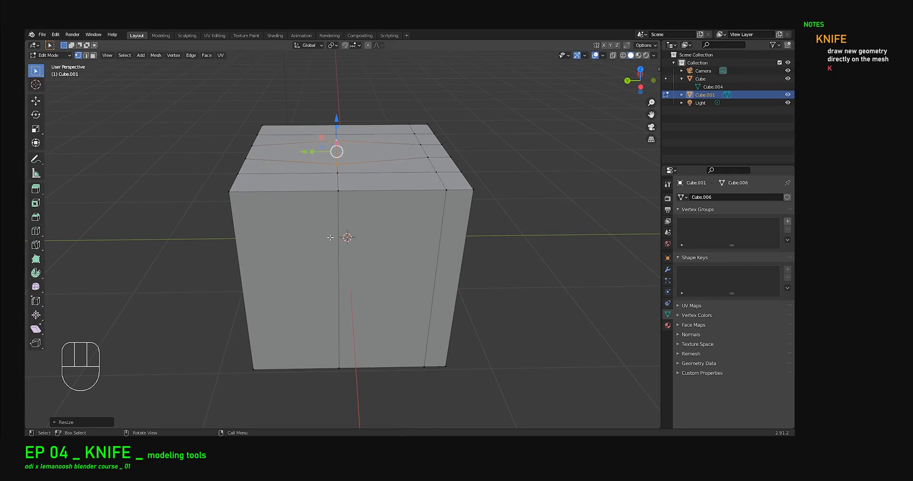
middle_drag(404, 186, 330, 220)
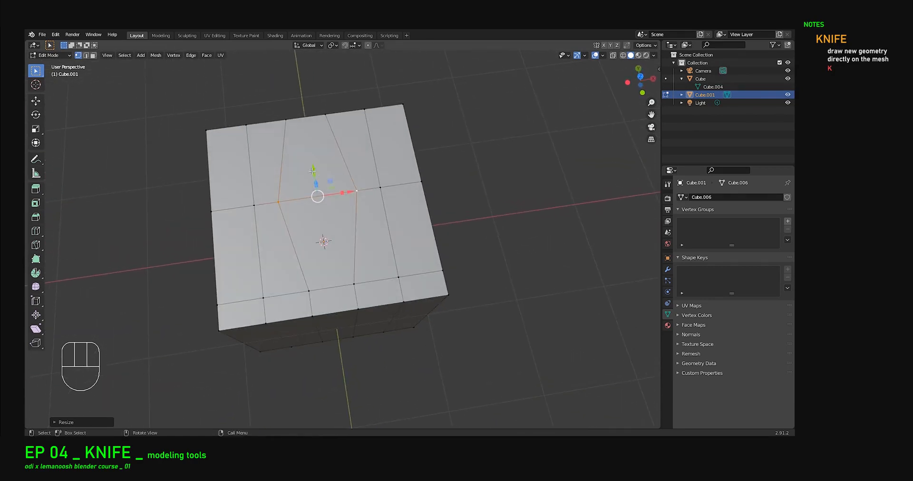
scroll(329, 221, up, 3)
shift+click(361, 209)
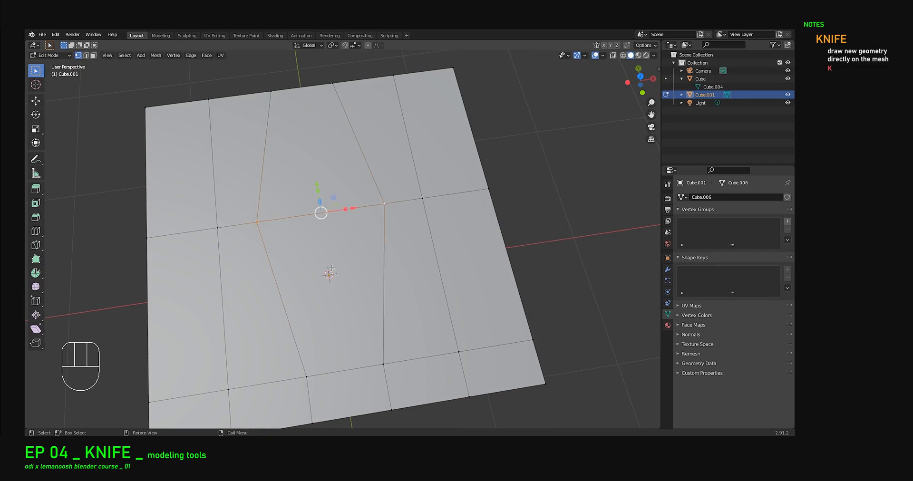
scroll(339, 287, down, 4)
middle_drag(339, 287, 280, 162)
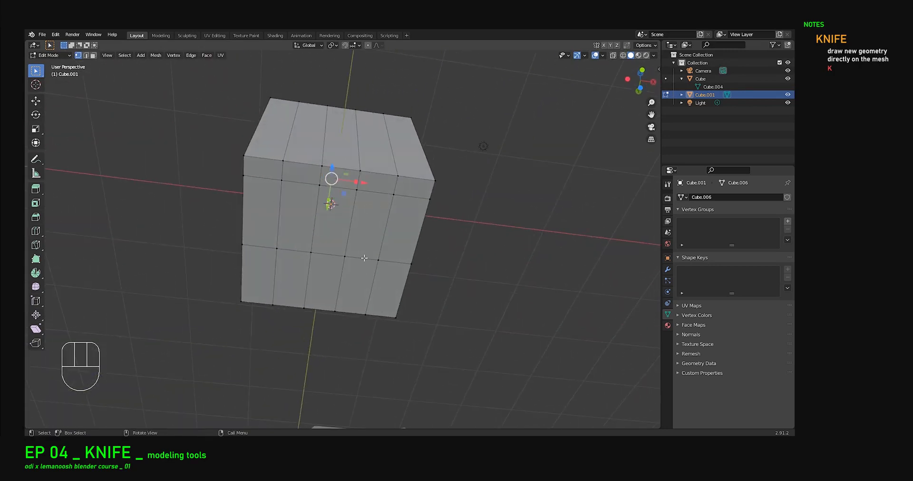
middle_drag(331, 250, 360, 285)
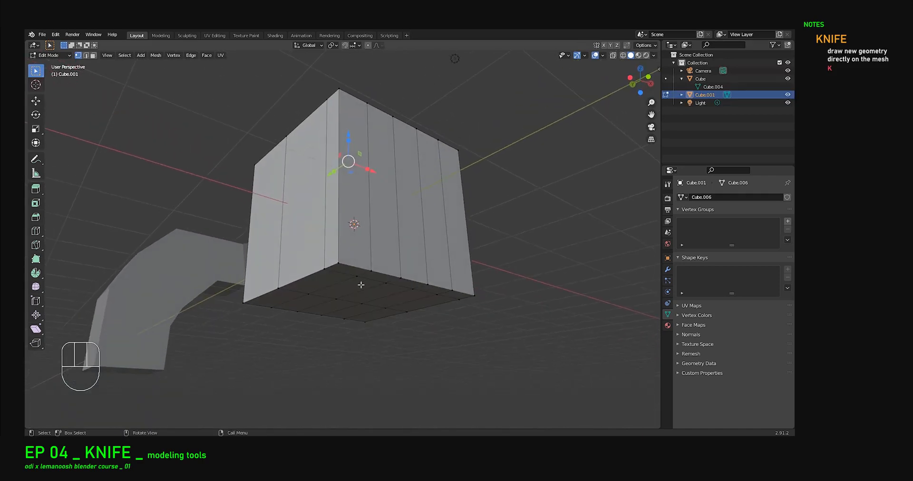
middle_drag(367, 271, 370, 221)
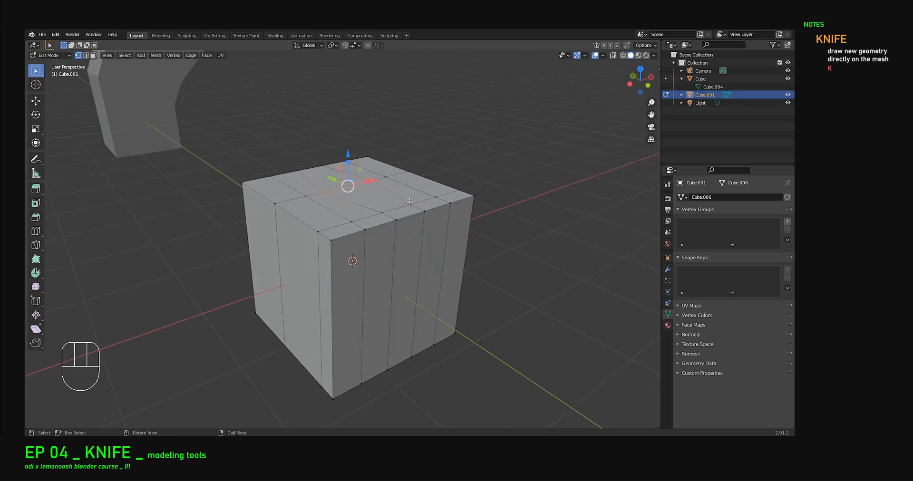
Extrude a middle face on the cube's top upward about 1.3 m and add a centered horizontal loop cut around the column
key(e)
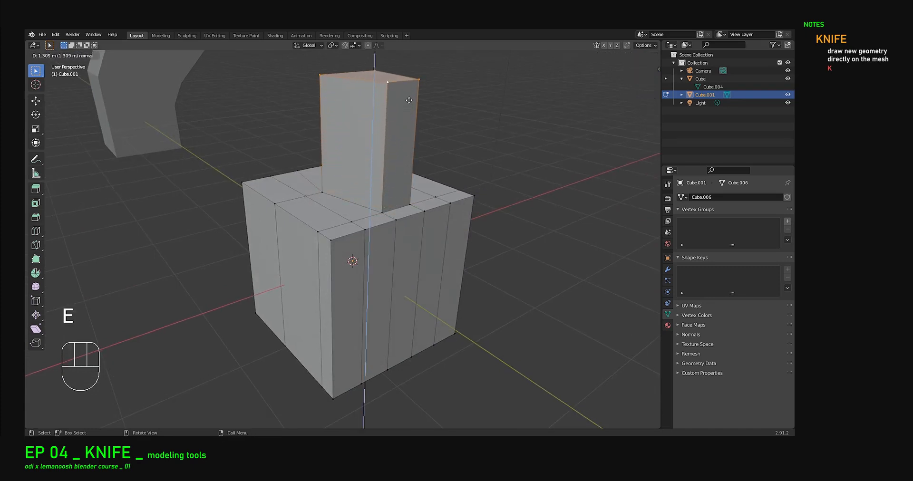
click(409, 100)
middle_drag(409, 101, 427, 124)
scroll(430, 128, down, 3)
key(ctrl+r)
click(437, 134)
right_click(437, 134)
Extrude the column's upper side face outward along the Y direction into a long arm
middle_drag(436, 135, 407, 128)
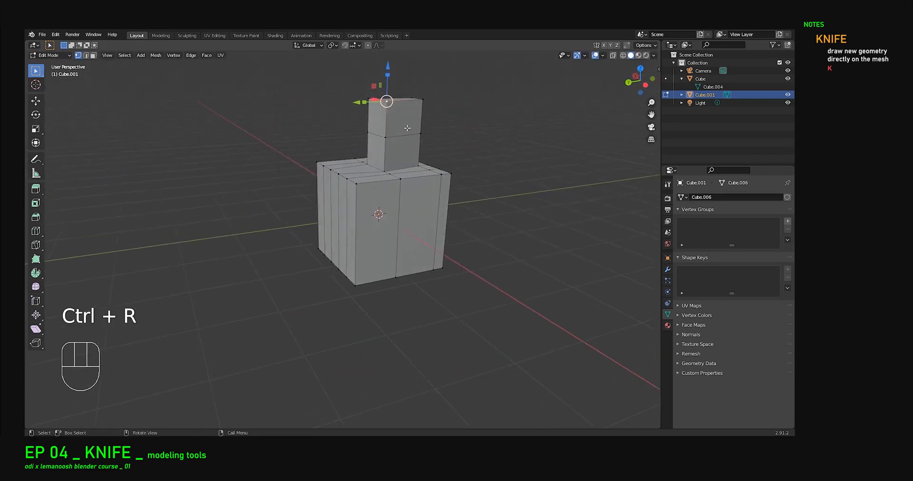
shift+click(398, 143)
key(e)
click(304, 143)
Return to object mode and move the shape along the Y axis away from the origin
scroll(443, 273, up, 5)
middle_drag(443, 273, 371, 223)
scroll(362, 222, down, 3)
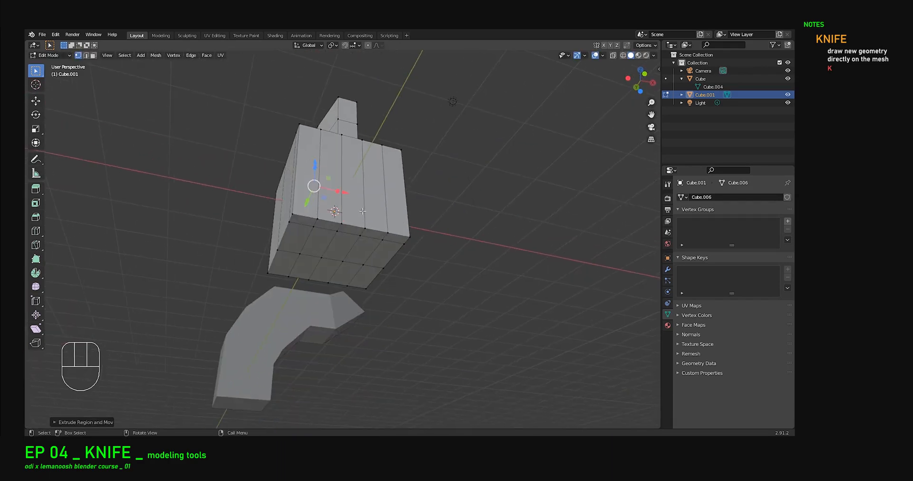
middle_drag(371, 264, 373, 243)
scroll(375, 269, up, 4)
scroll(376, 271, down, 4)
key(Tab)
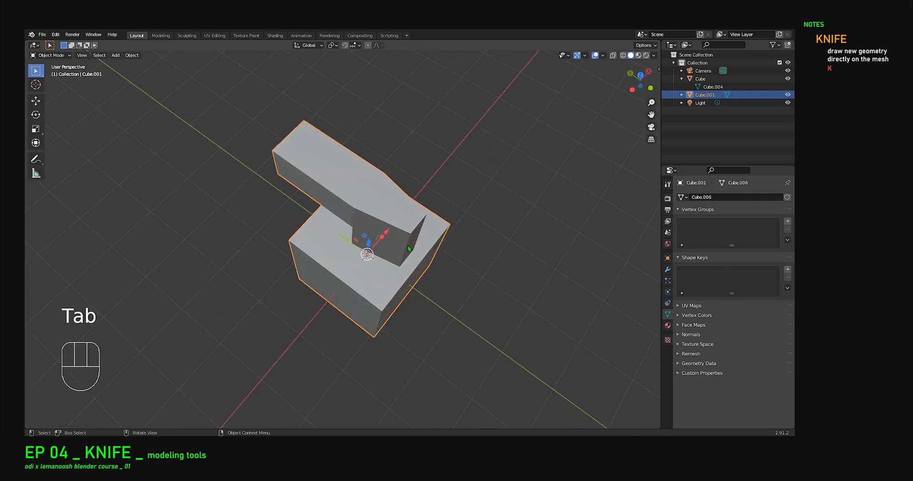
scroll(408, 248, down, 5)
middle_drag(400, 268, 421, 256)
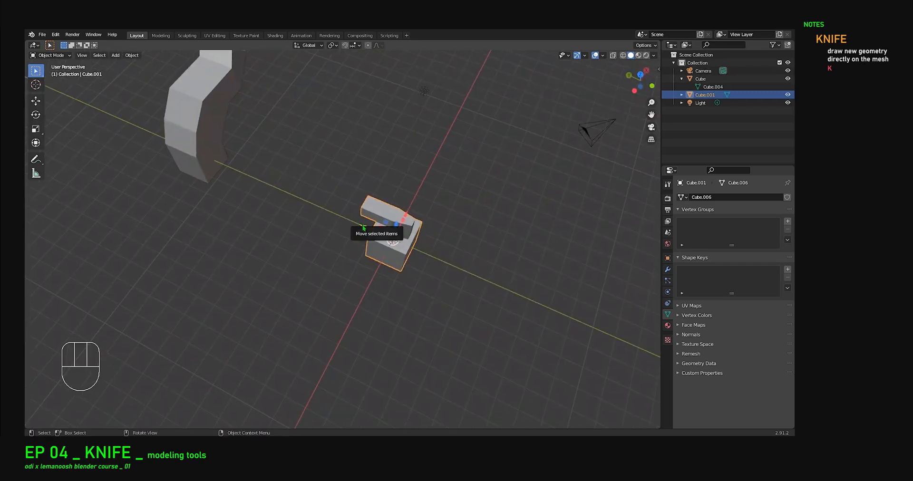
middle_drag(385, 266, 346, 232)
drag(347, 232, 161, 171)
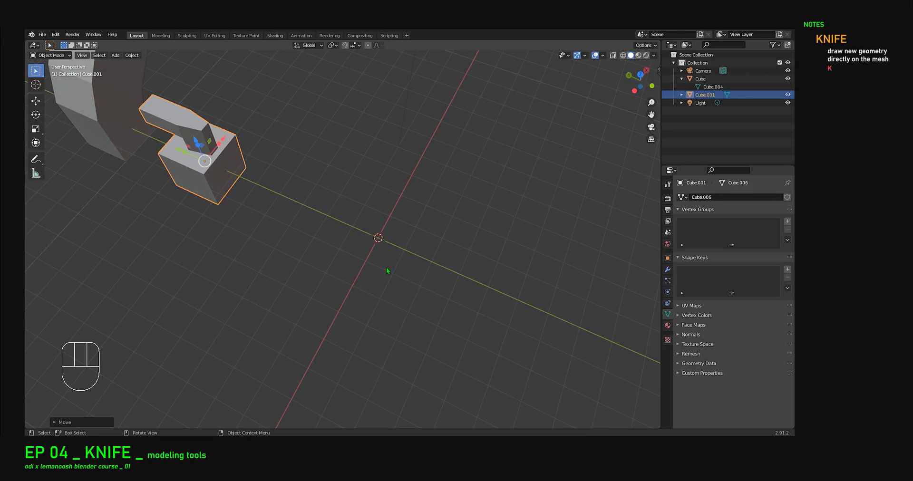
Add a new mesh cube at the origin and enter edit mode on it
key(shift+a)
click(400, 262)
key(Tab)
Cut a closed four-sided outline into the interior of the cube's top face with the Knife tool
scroll(413, 269, up, 3)
middle_drag(418, 273, 376, 299)
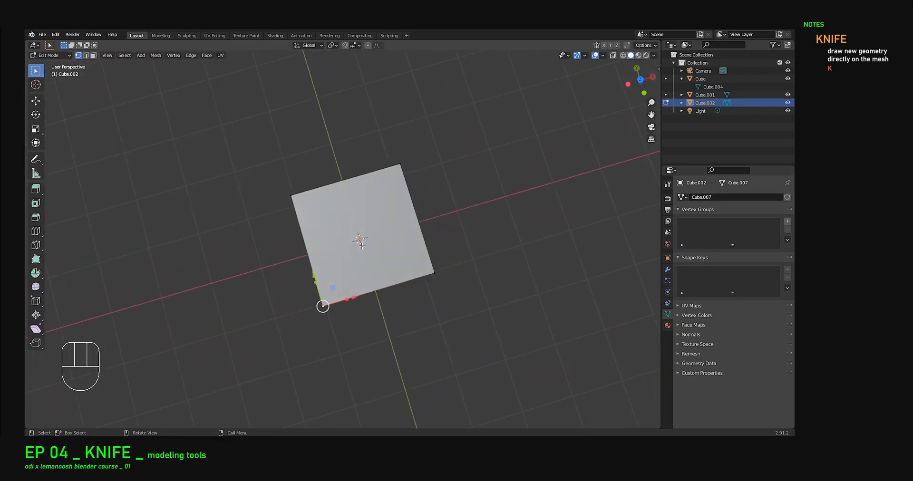
shift+middle_drag(360, 248, 360, 247)
scroll(380, 240, up, 2)
middle_drag(381, 240, 404, 291)
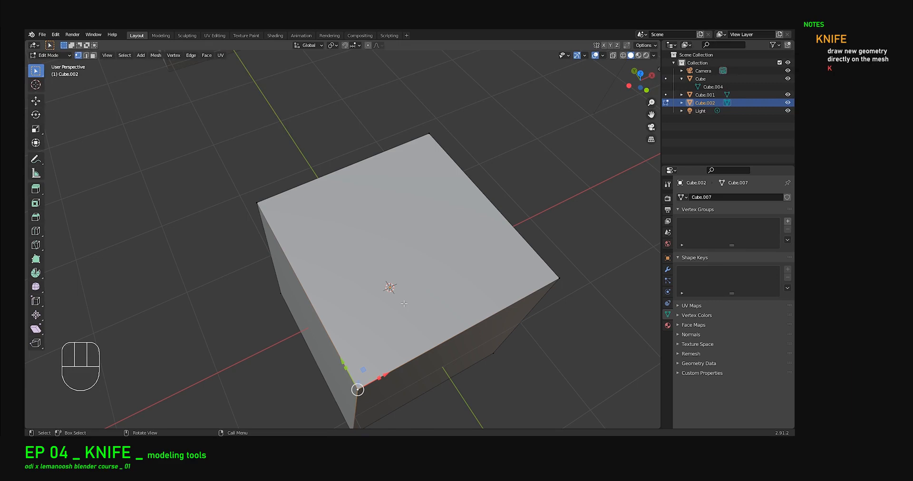
middle_drag(371, 258, 384, 248)
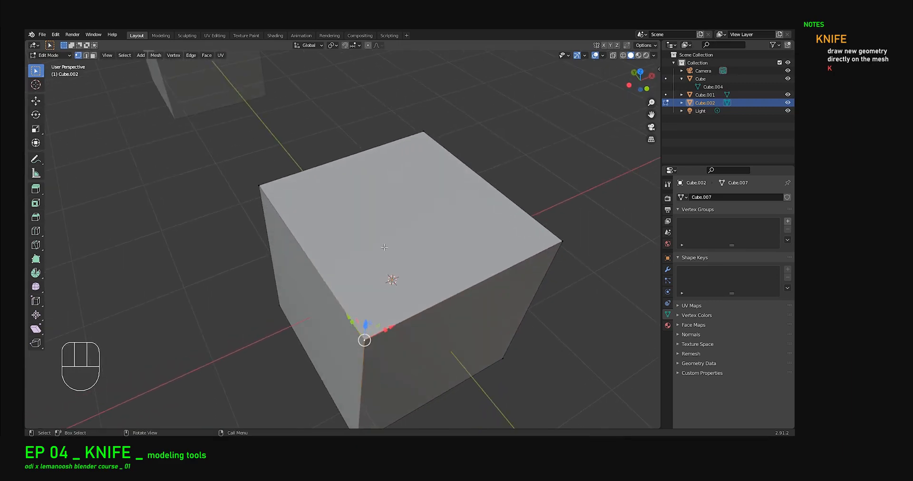
key(k)
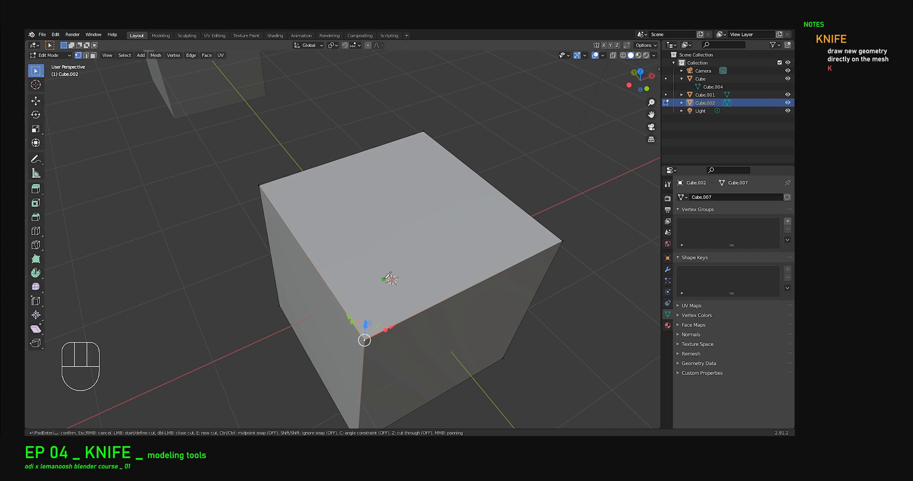
click(383, 279)
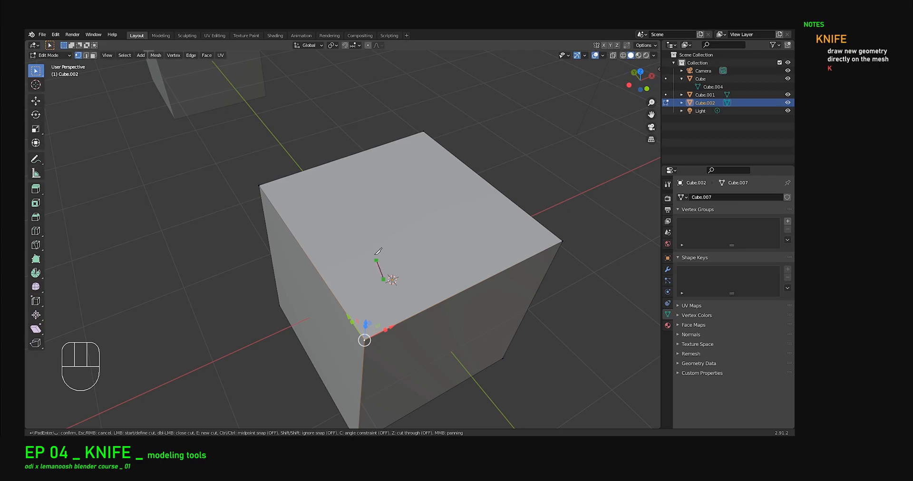
click(327, 197)
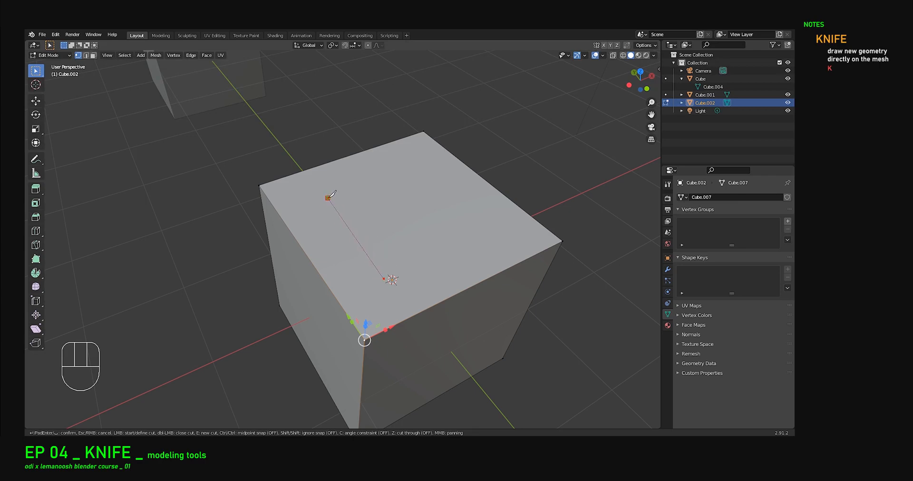
click(415, 163)
click(495, 236)
click(390, 277)
key(Return)
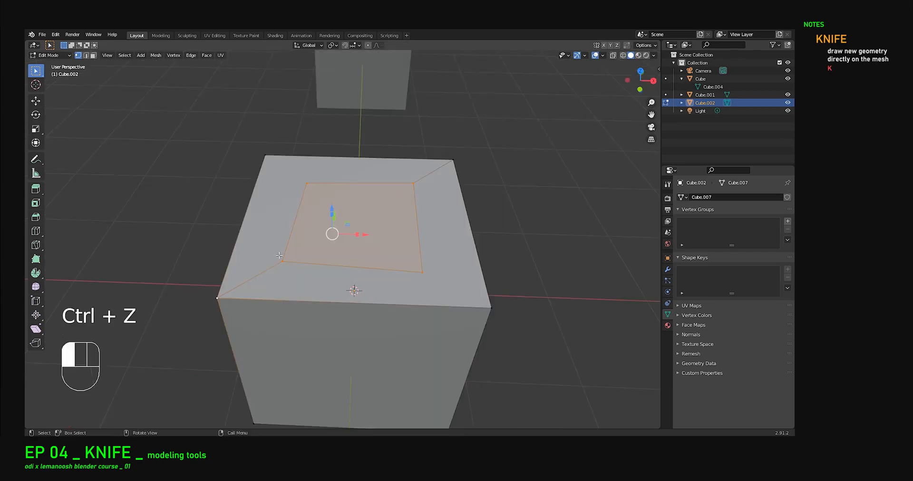
Select the four corner vertices of the knife-cut outline and extrude the inner face upward about 1.15 m
click(283, 261)
shift+click(307, 183)
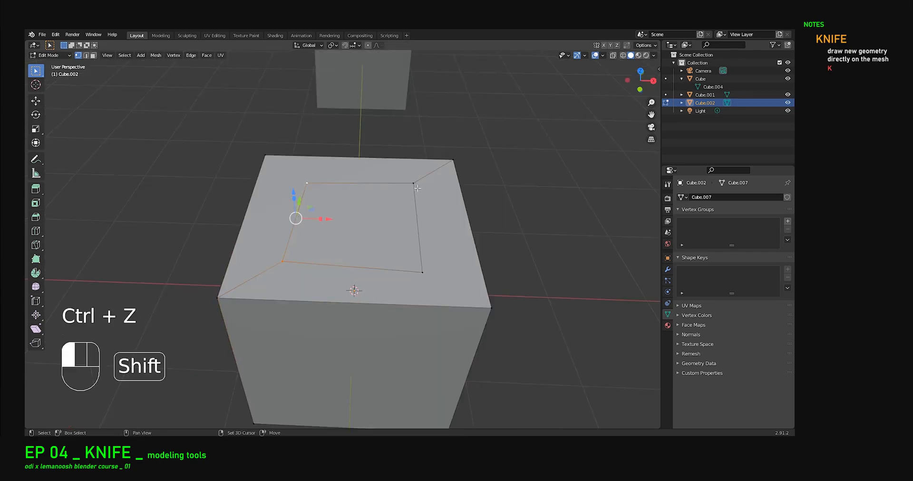
shift+click(412, 183)
shift+click(422, 273)
middle_drag(422, 272, 442, 256)
key(e)
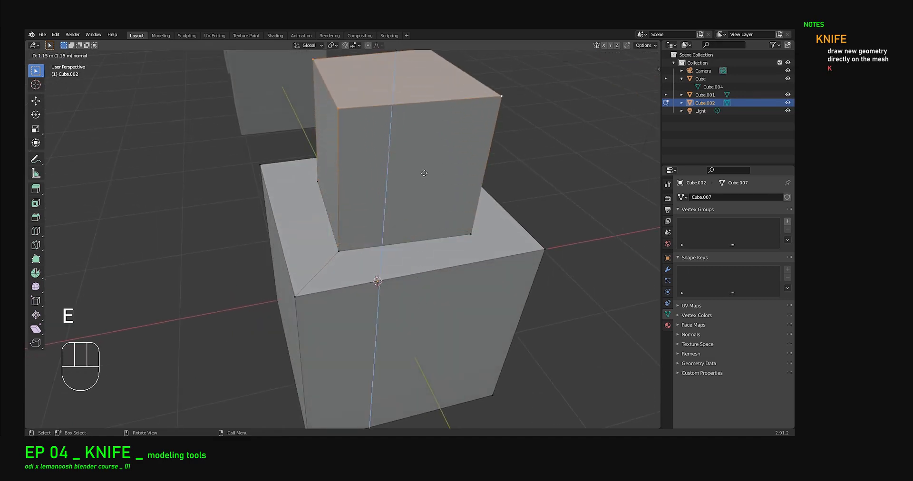
click(424, 173)
Knife-cut the two missing diagonal edges from the column's base corners to the cube's top corners
middle_drag(424, 173, 389, 209)
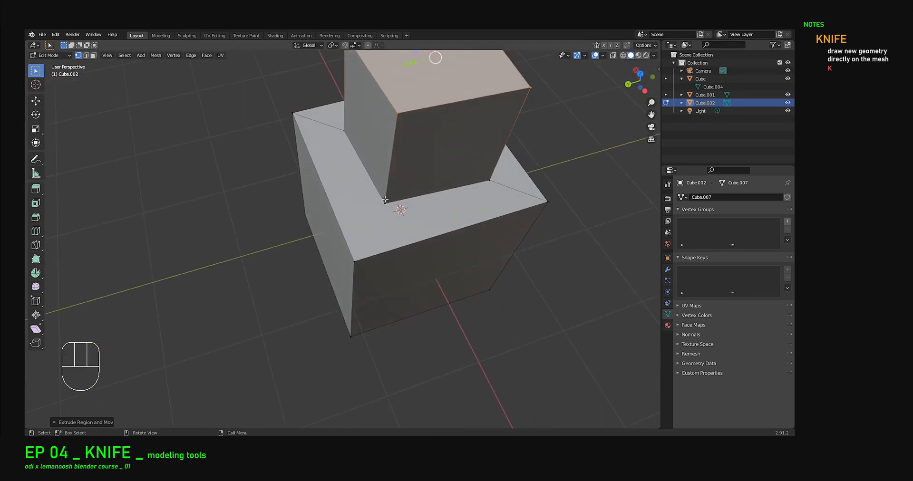
scroll(439, 226, up, 2)
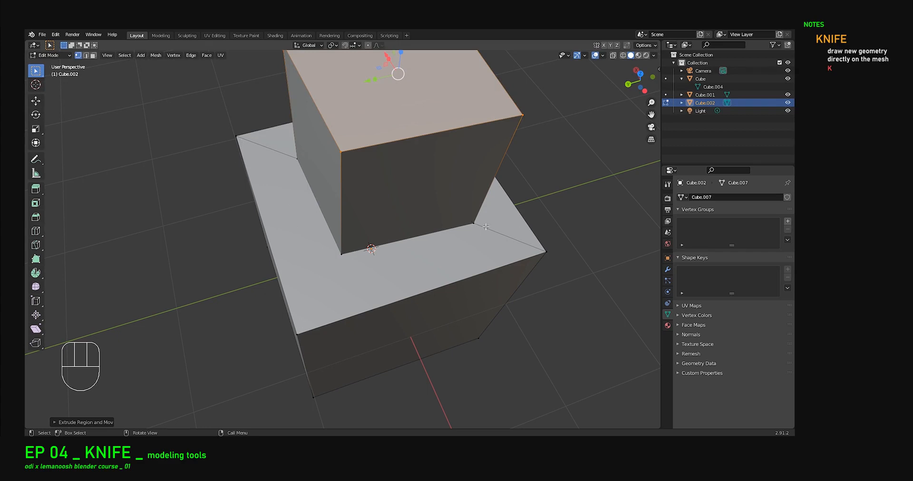
key(k)
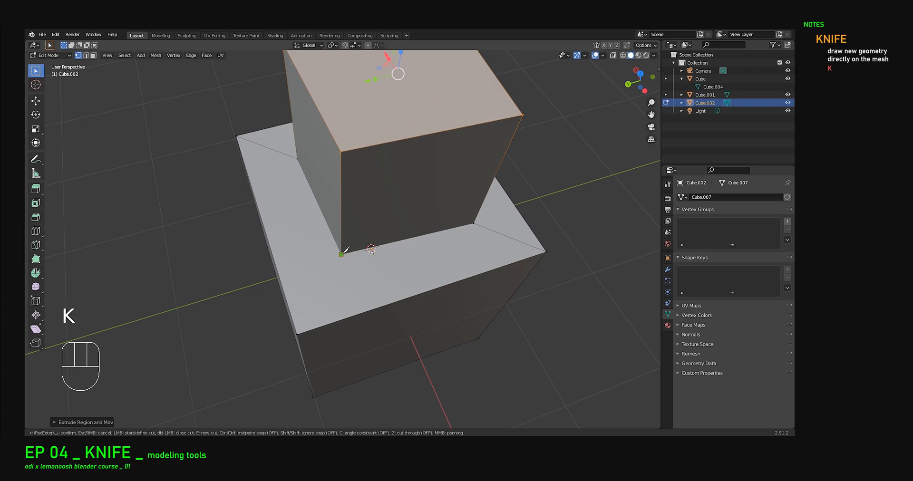
click(341, 254)
key(Return)
middle_drag(304, 328, 441, 256)
click(440, 252)
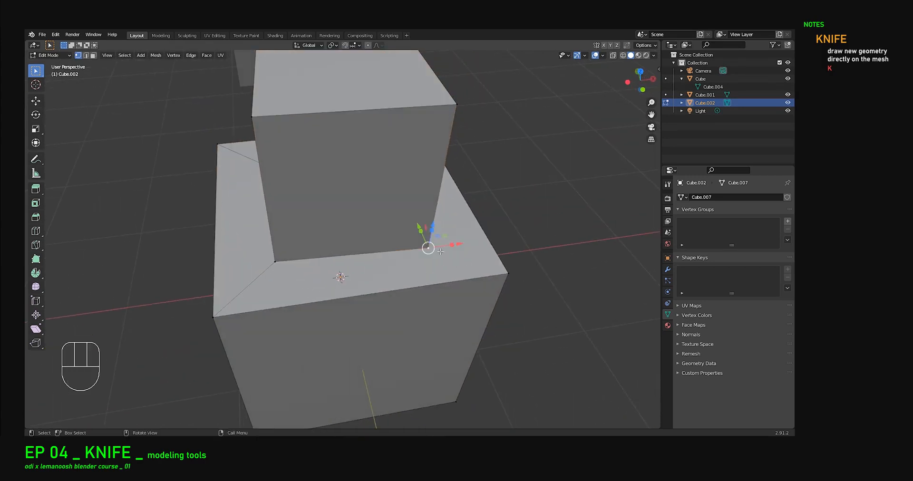
key(k)
click(428, 248)
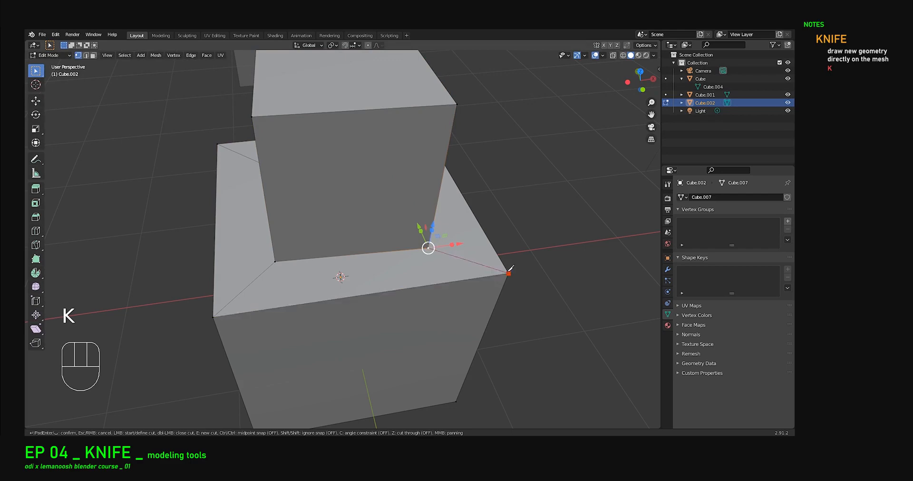
key(Return)
Return to object mode and move the knife-cut shape along the Y axis away from the origin
middle_drag(515, 300, 355, 258)
scroll(332, 312, up, 4)
scroll(316, 271, down, 4)
scroll(318, 99, down, 3)
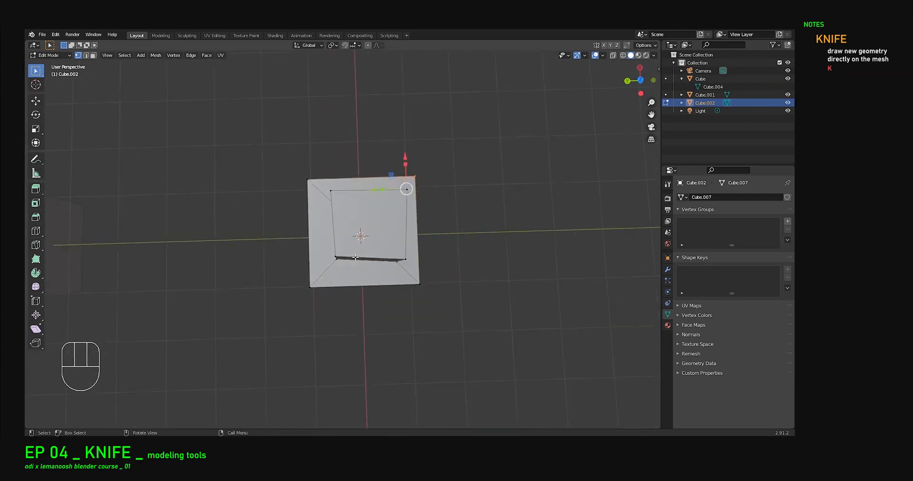
scroll(355, 258, down, 2)
key(Tab)
drag(326, 242, 246, 270)
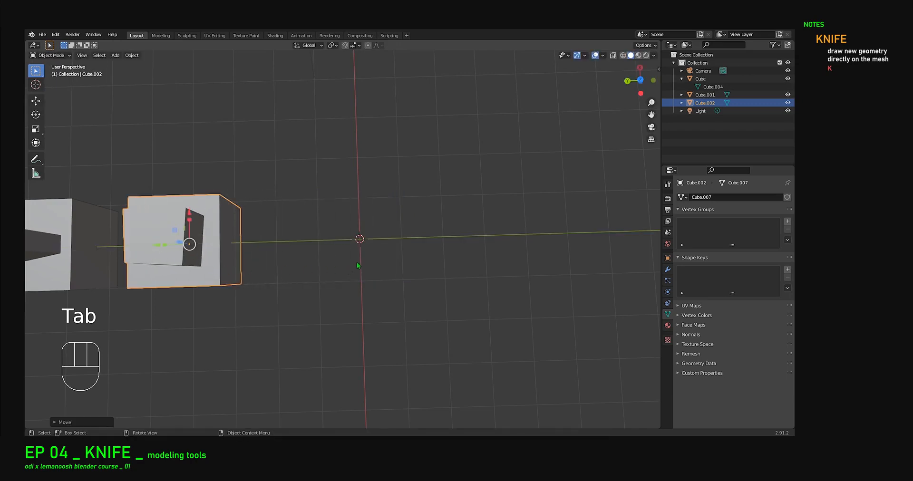
Add another mesh cube at the origin and enter edit mode on it
key(shift+a)
mouse_move(357, 261)
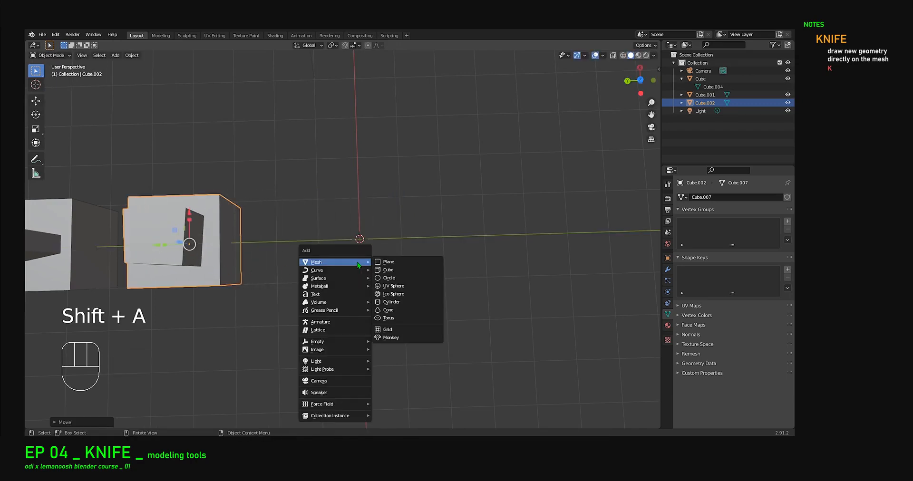
click(389, 262)
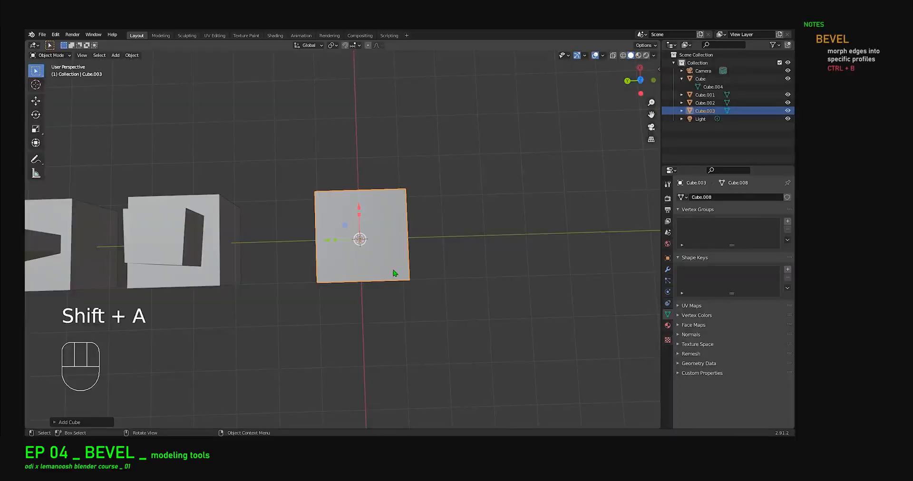
middle_drag(406, 322, 359, 278)
scroll(347, 286, up, 3)
key(Tab)
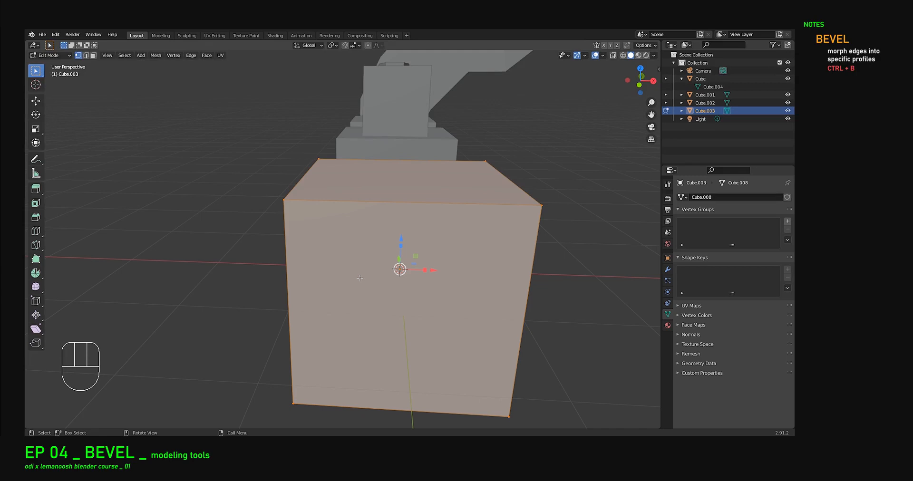
middle_drag(400, 235, 362, 235)
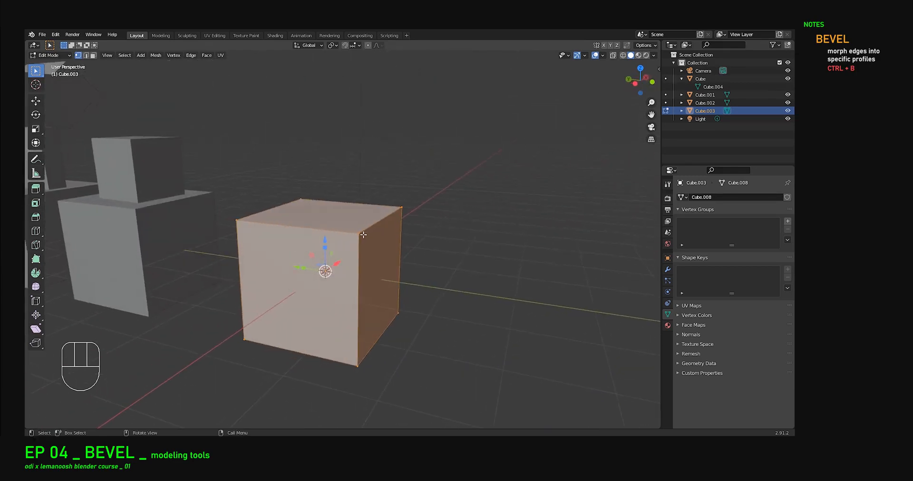
click(359, 233)
shift+click(357, 365)
middle_drag(402, 344, 70, 54)
In edge selection mode, select the four edges around the cube's top face and start beveling them
click(86, 56)
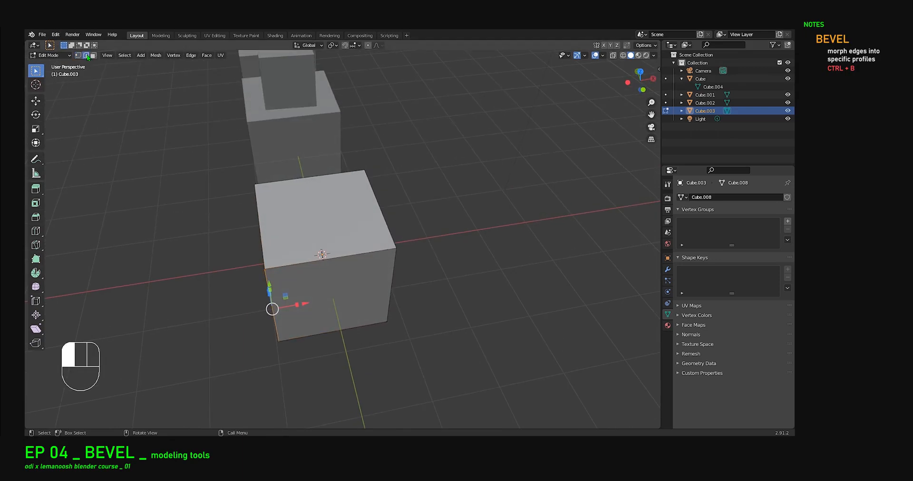
click(306, 259)
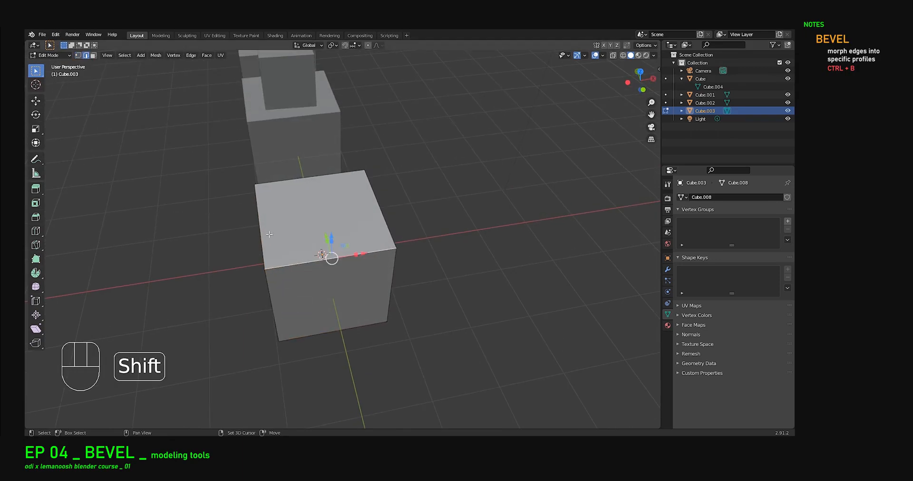
shift+click(261, 227)
shift+click(309, 177)
shift+click(369, 193)
middle_drag(369, 193, 418, 231)
scroll(423, 247, up, 5)
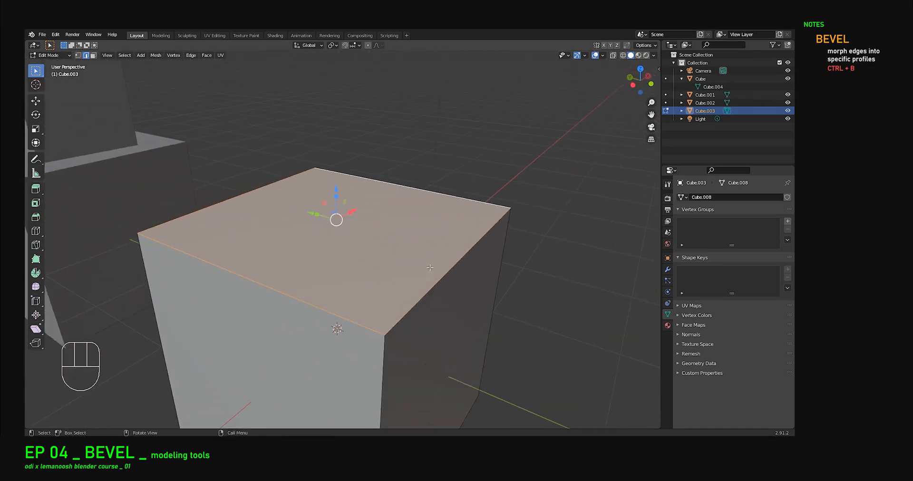
scroll(413, 319, down, 3)
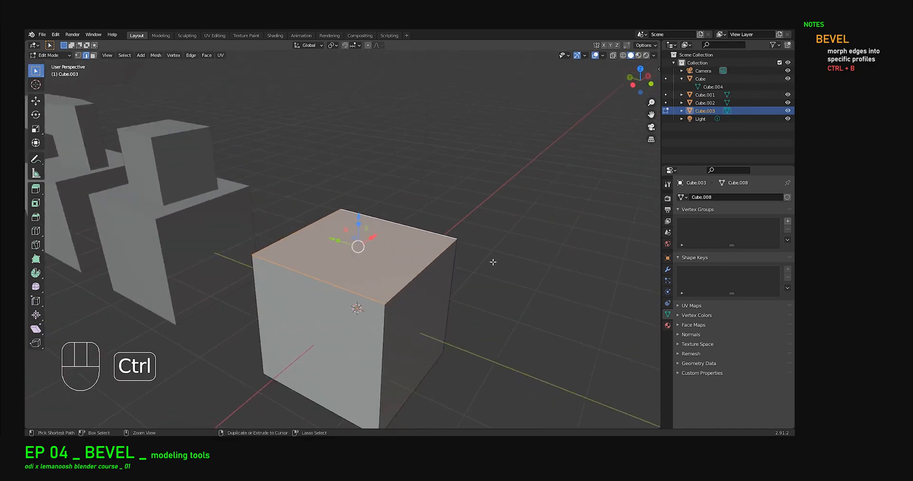
key(ctrl+b)
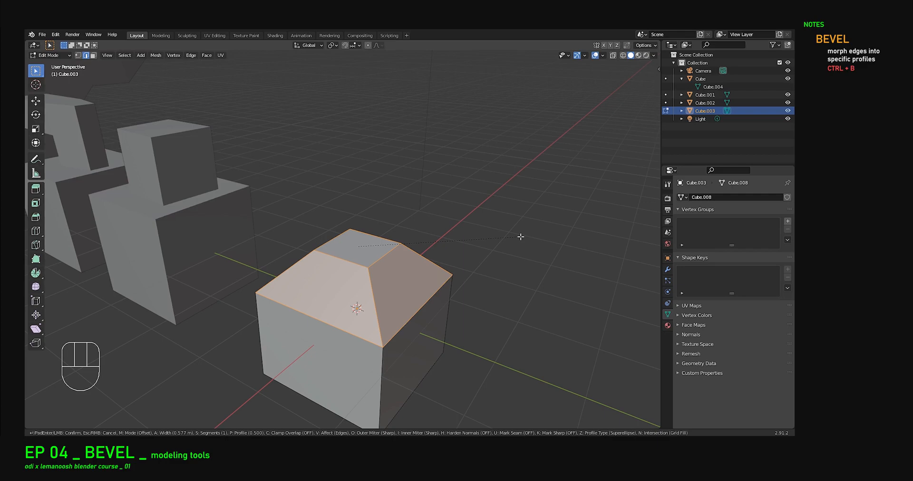
Try different segment counts on the top edges' bevel, finishing with two segments and a width of about 0.37 m
scroll(520, 236, up, 3)
scroll(521, 237, up, 4)
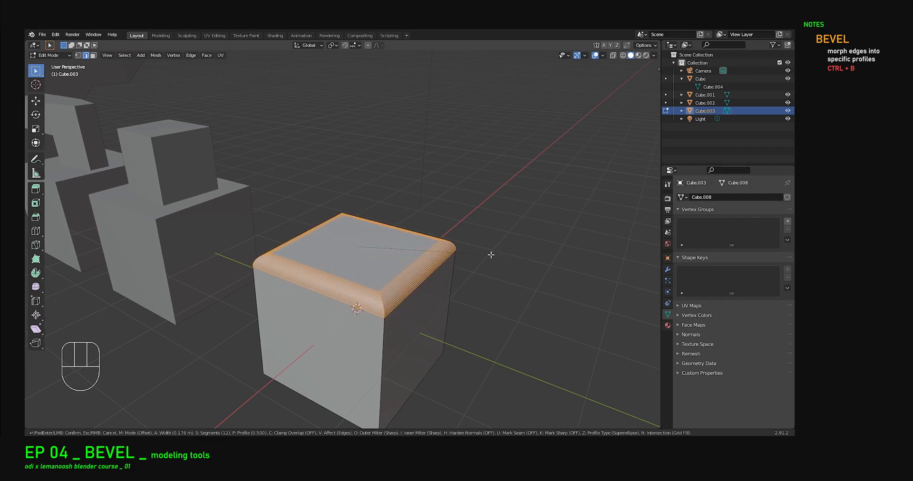
scroll(490, 254, down, 4)
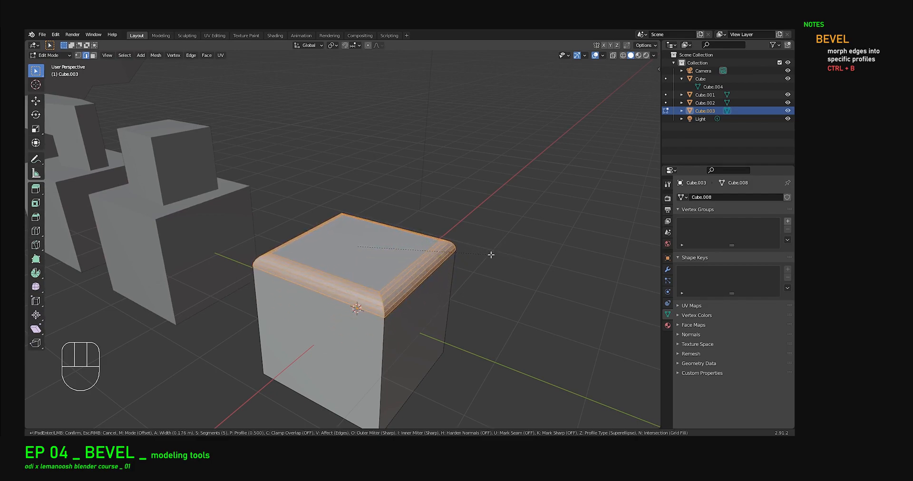
scroll(505, 253, up, 7)
scroll(505, 251, up, 9)
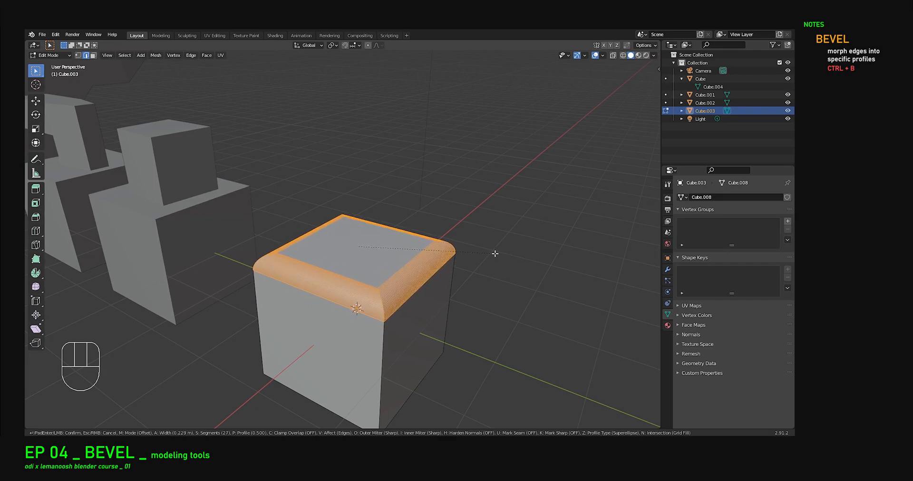
scroll(495, 253, down, 12)
scroll(493, 253, up, 1)
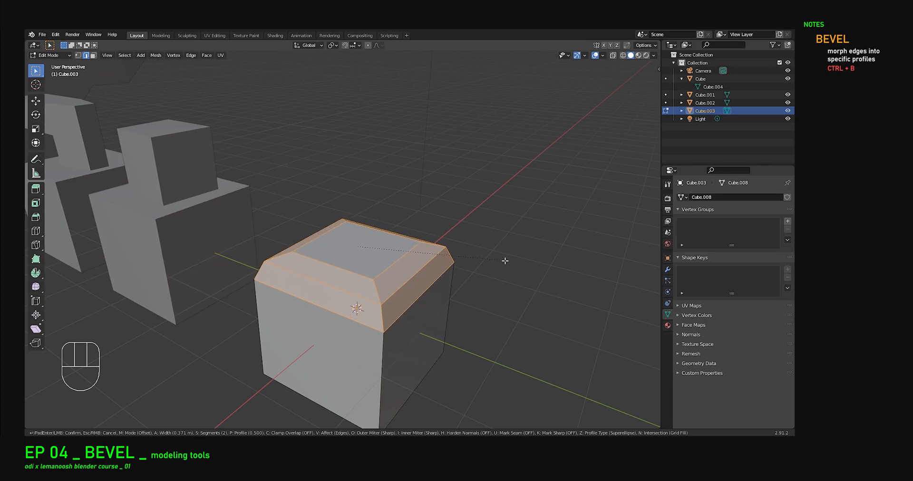
click(501, 258)
Bevel one vertical corner edge of the cube together with its continuation across the top bevel, using two segments
middle_drag(425, 335, 411, 249)
scroll(258, 299, up, 4)
scroll(363, 267, down, 3)
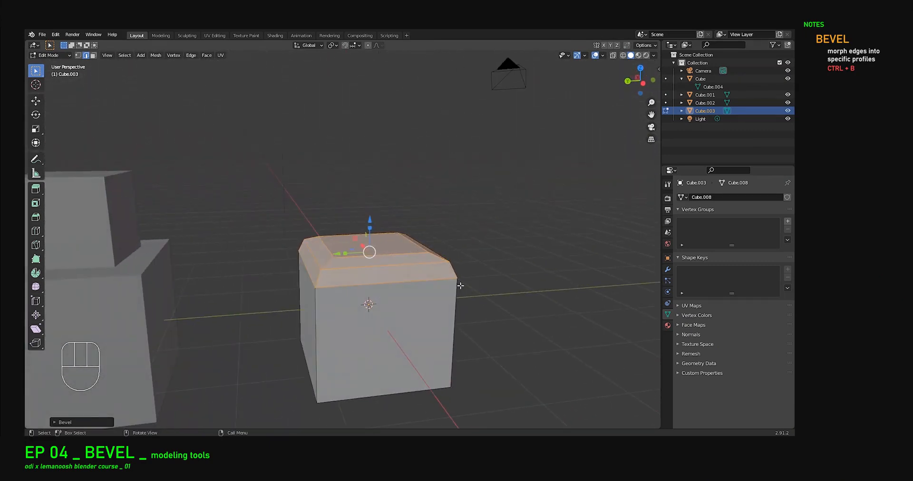
alt+click(456, 300)
alt+click(430, 252)
middle_drag(435, 257, 418, 304)
shift+click(417, 318)
middle_drag(467, 328, 471, 327)
key(ctrl+b)
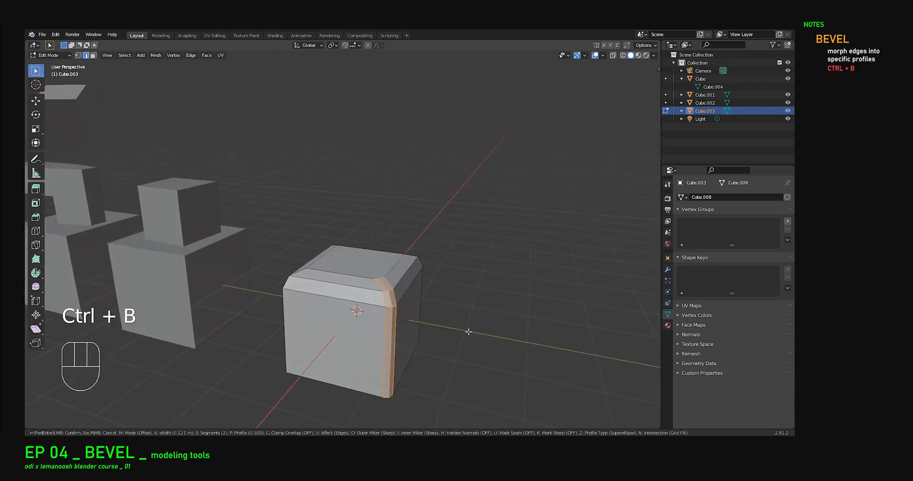
click(491, 318)
Return to object mode and move the beveled cube a little along the Y axis away from the origin
middle_drag(492, 318, 410, 300)
key(Tab)
click(347, 289)
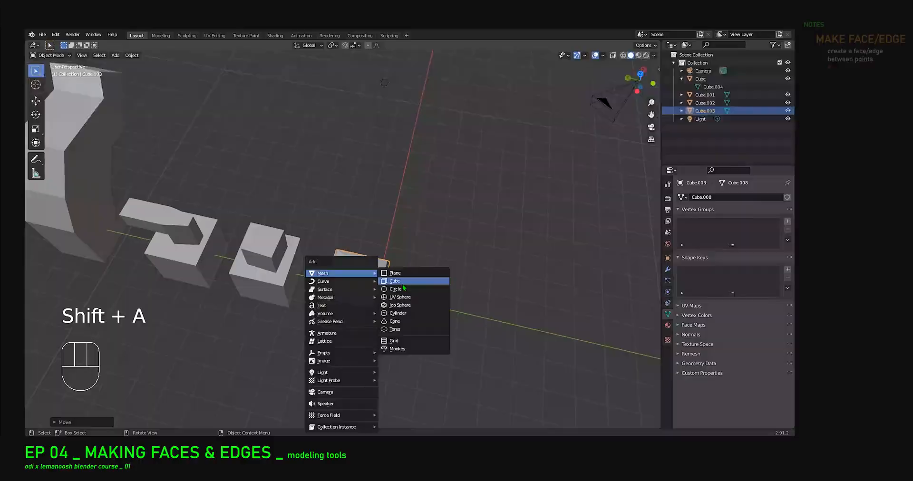
Add a new mesh cube offset along the Y axis beside the beveled cube and enter edit mode on it
click(418, 281)
drag(373, 287, 431, 301)
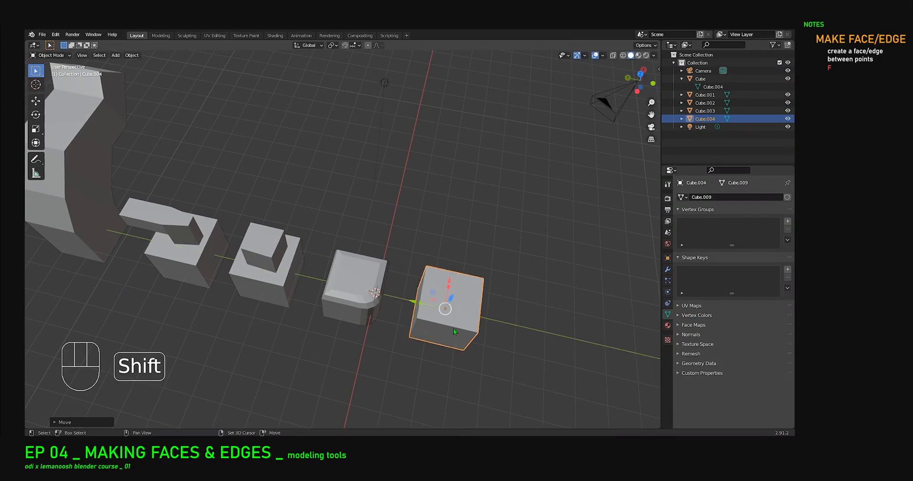
shift+middle_drag(452, 328, 416, 249)
scroll(416, 249, up, 3)
key(Tab)
middle_drag(460, 267, 496, 232)
middle_drag(415, 214, 171, 109)
In vertex selection mode, select both end vertices of one top edge of the cube and delete that edge
click(79, 55)
click(314, 186)
shift+click(350, 254)
shift+click(435, 176)
shift+click(500, 237)
middle_drag(479, 262, 478, 267)
shift+click(496, 243)
click(363, 248)
shift+click(495, 233)
key(x)
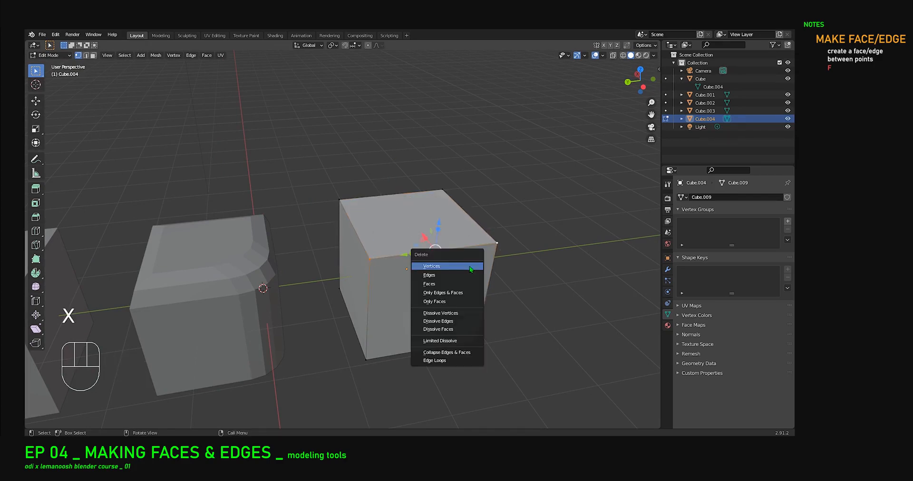
click(469, 267)
Select the vertices around the cube's open top and fill it with a new face
middle_drag(469, 267, 504, 294)
click(383, 225)
shift+click(352, 275)
shift+click(482, 239)
middle_drag(491, 283, 465, 222)
scroll(463, 221, up, 3)
middle_drag(384, 222, 393, 222)
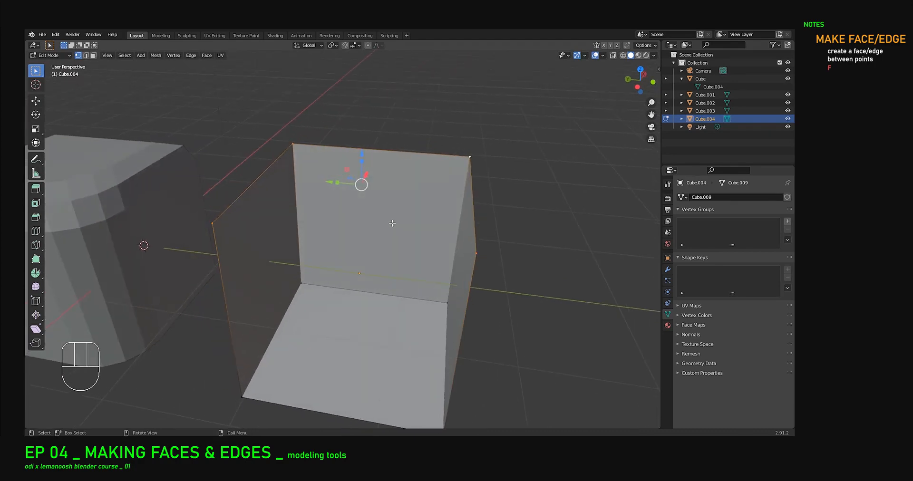
key(f)
Box-select the four corner vertices of the cube's open side and fill it with a new face
click(480, 257)
scroll(475, 259, down, 5)
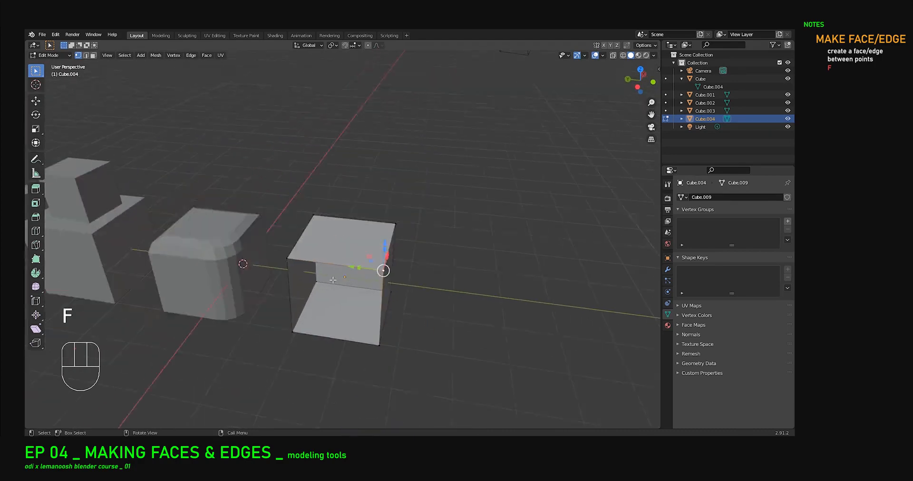
middle_drag(397, 273, 404, 311)
drag(298, 300, 437, 368)
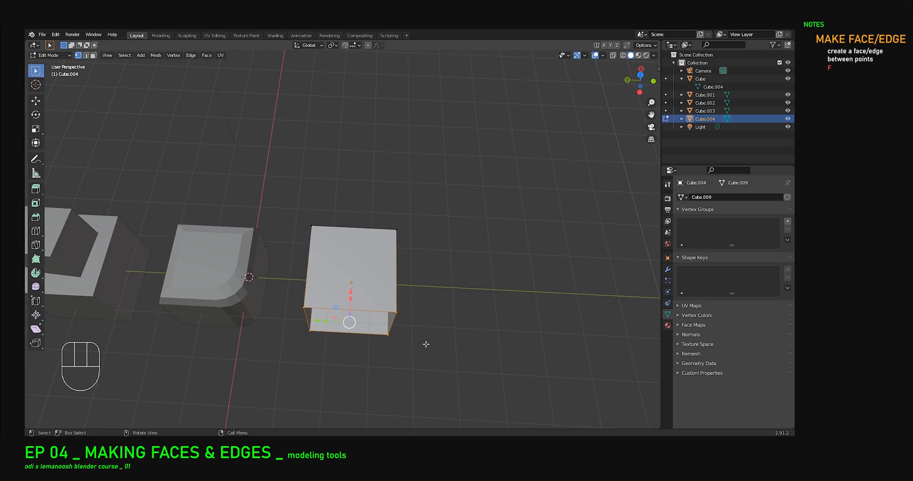
key(f)
middle_drag(426, 338, 290, 218)
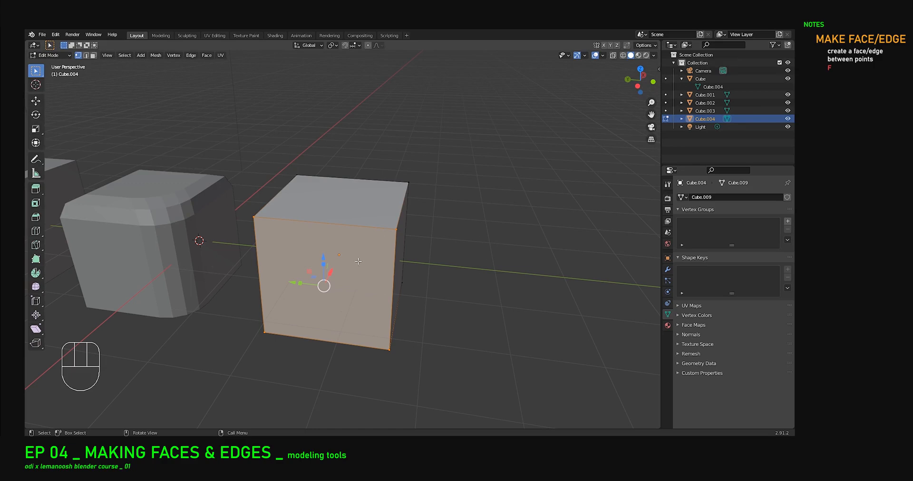
middle_drag(440, 305, 305, 209)
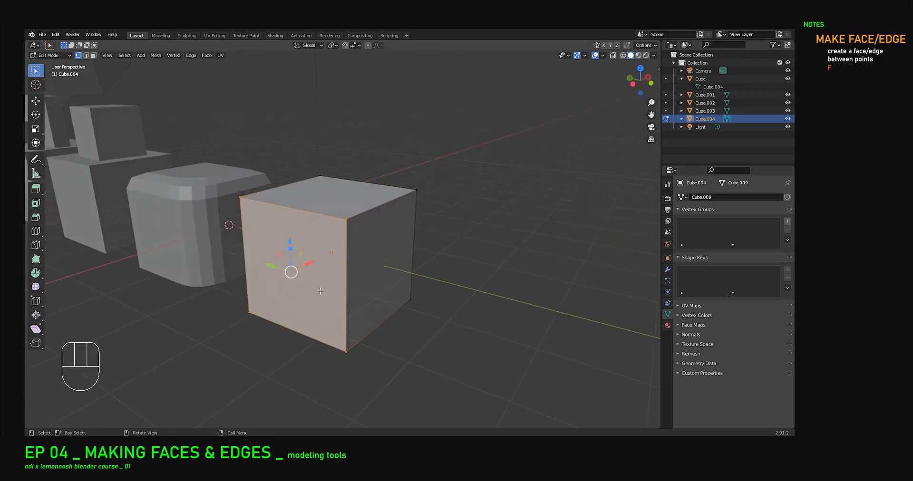
Delete one top corner vertex of the cube along with its adjoining faces
click(346, 222)
mouse_move(345, 253)
middle_down()
mouse_move(328, 236)
mouse_move(318, 295)
mouse_move(346, 256)
middle_up()
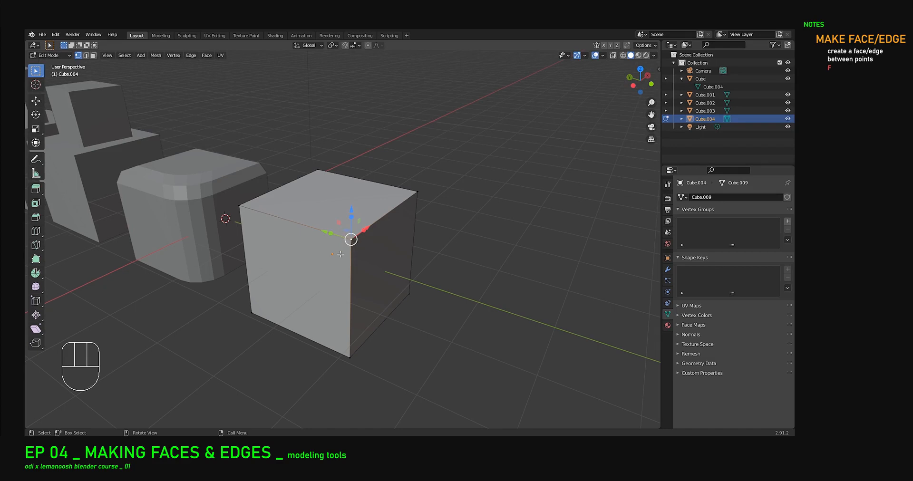
key(x)
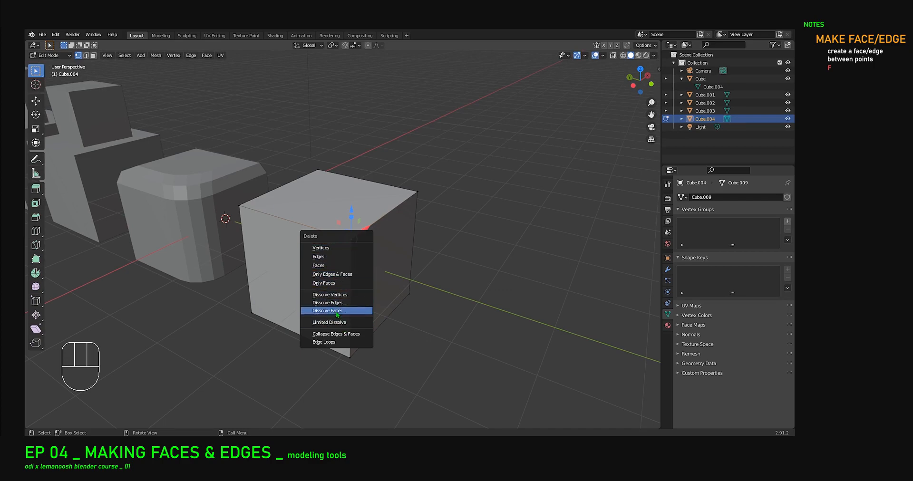
click(324, 249)
Create a triangular face between the three remaining top vertices of the cube
middle_drag(344, 251, 356, 233)
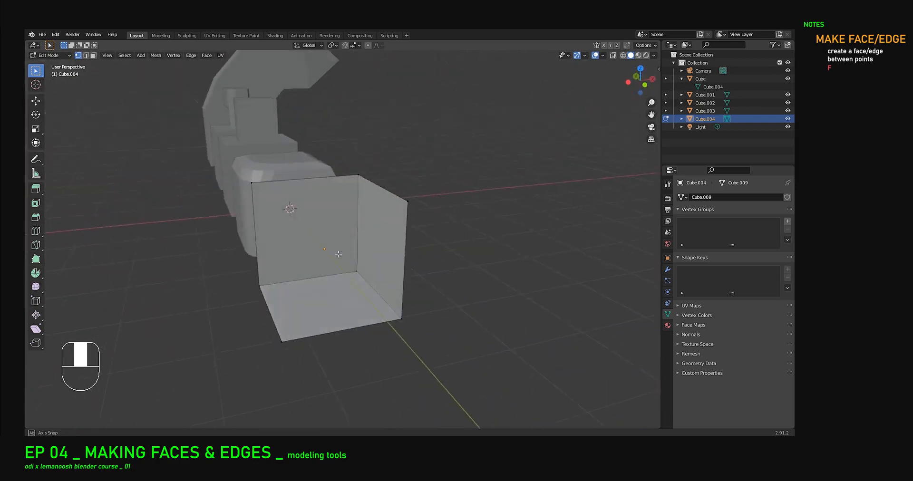
scroll(411, 199, up, 4)
middle_drag(402, 208, 459, 201)
scroll(265, 229, down, 3)
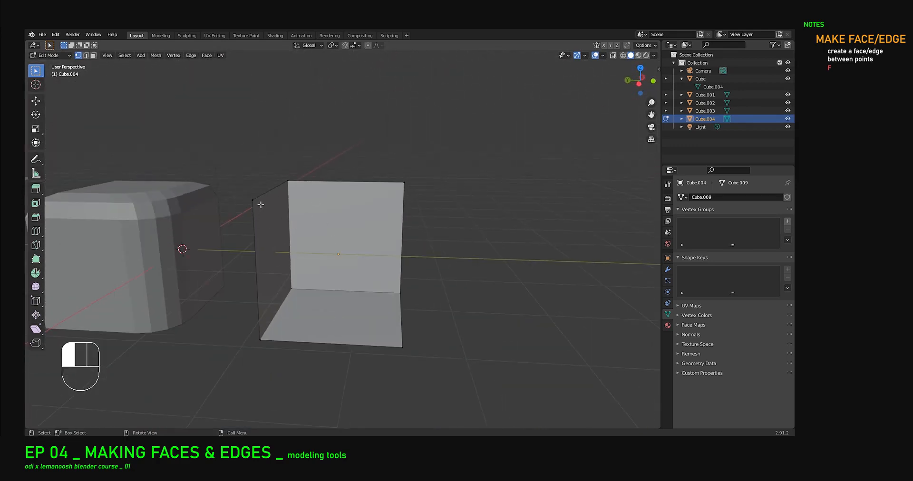
click(260, 204)
shift+click(288, 181)
shift+click(403, 183)
key(f)
Extrude the bottom vertex below the missing corner upward along Z to about the cube's top height
middle_drag(420, 229, 339, 200)
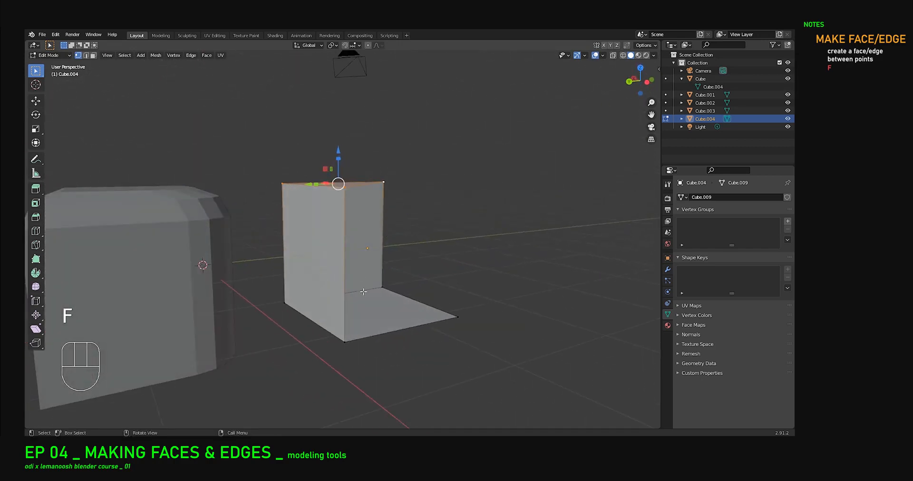
click(473, 299)
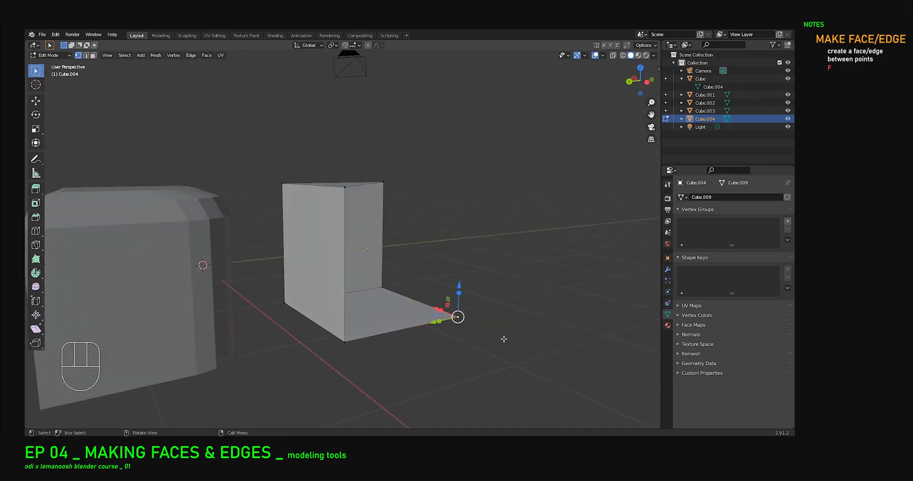
key(e)
key(z)
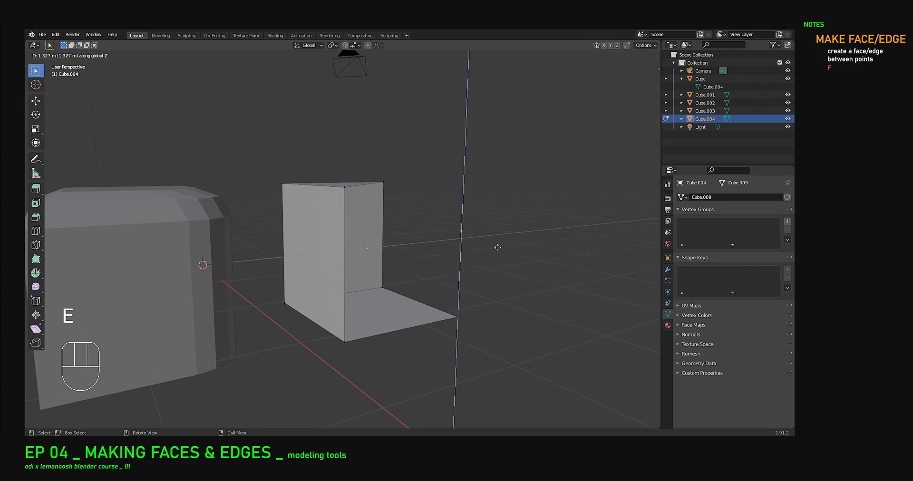
click(469, 205)
Fill the two open sides next to the extruded vertical edge, each with a face between its four corner vertices
shift+click(344, 187)
shift+click(344, 341)
shift+click(458, 316)
key(f)
middle_drag(469, 291, 402, 207)
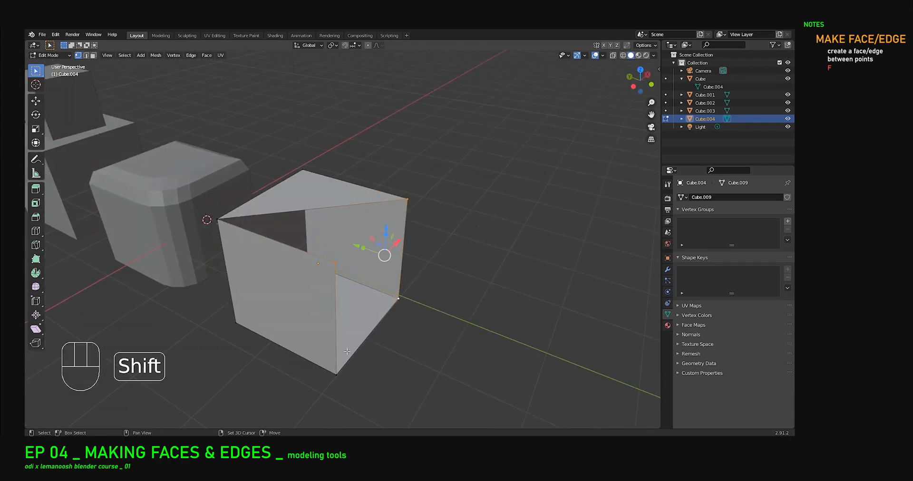
key(f)
Fill the remaining triangular gap in the cube's top with a face between its three corner vertices
click(335, 262)
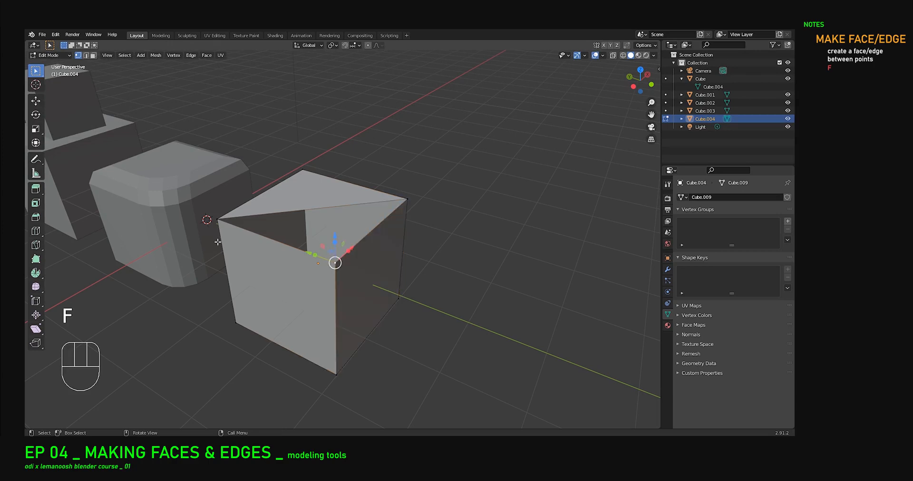
shift+click(232, 219)
shift+click(408, 200)
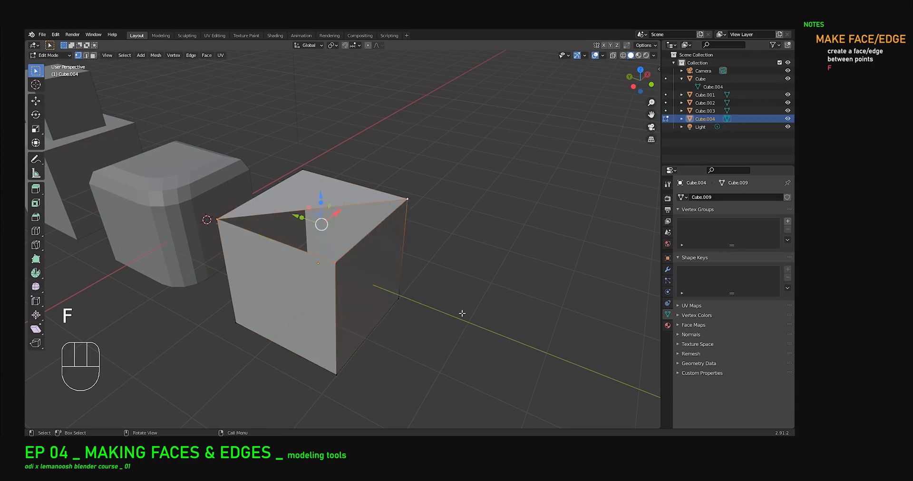
key(f)
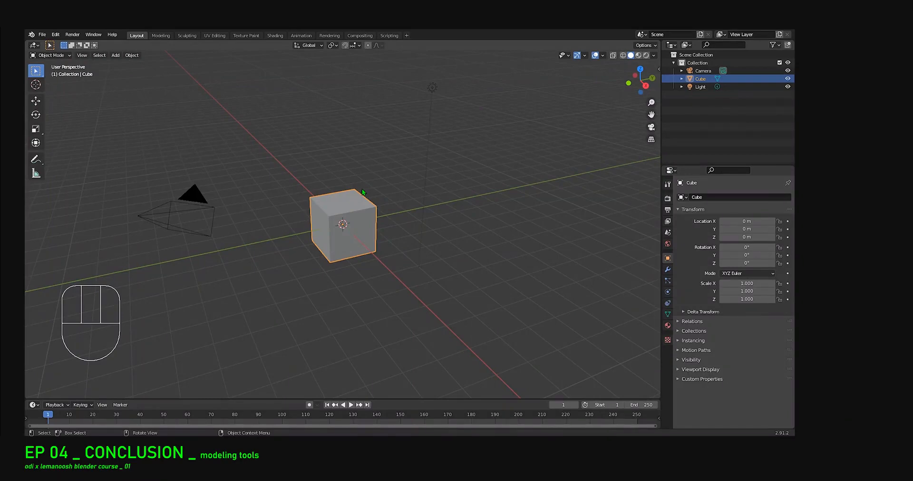
Enter edit mode on the default cube, switching back and forth with object mode to compare them, and end in edit mode
middle_drag(368, 192, 330, 238)
scroll(390, 229, up, 3)
key(Tab)
scroll(399, 237, down, 2)
key(shift)
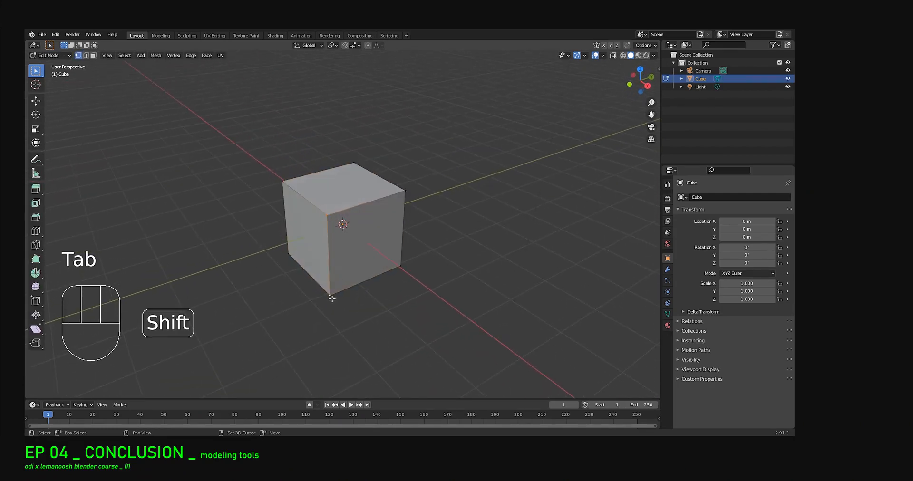
key(Tab)
key(Tab)
key(Tab)
key(Tab)
mouse_move(404, 235)
middle_down()
mouse_move(393, 253)
mouse_move(403, 227)
middle_up()
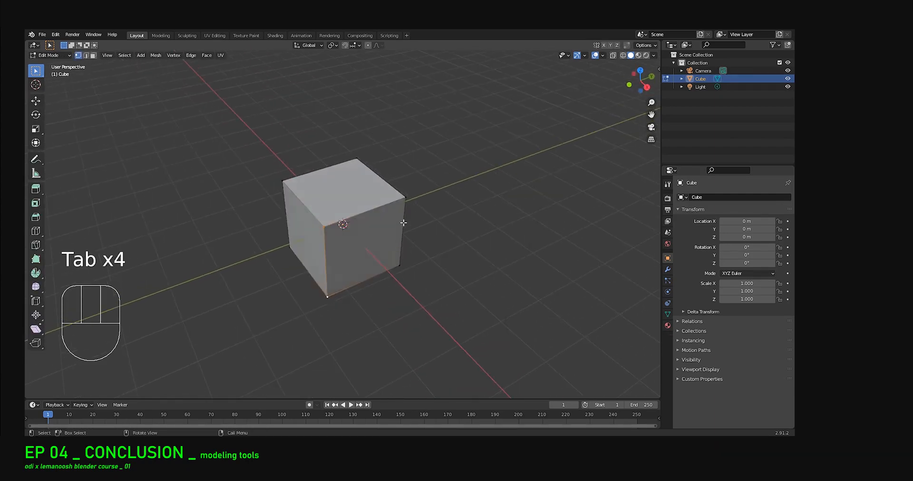
Select the four vertices of the cube's positive X face and extrude it outward by about one cube width
key(shift)
shift+click(327, 241)
shift+click(328, 295)
middle_drag(341, 298, 405, 282)
key(e)
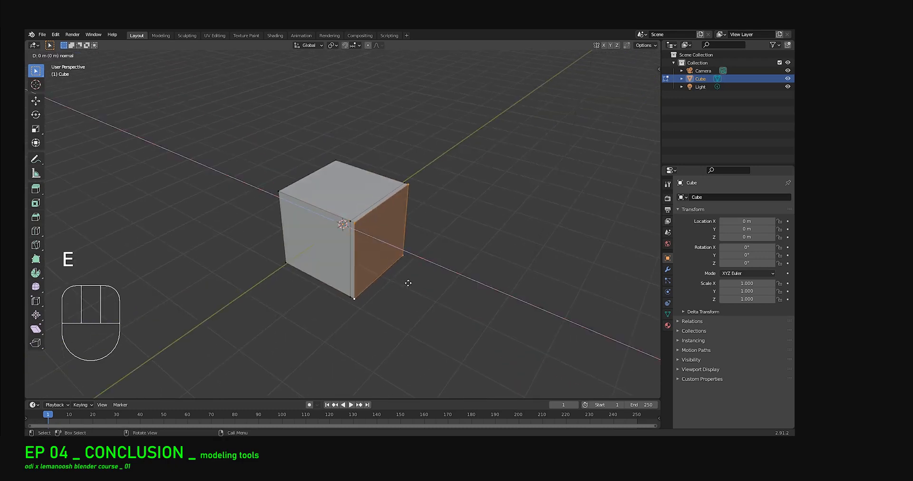
click(478, 290)
Add a single loop cut around the extruded section of the block, near its middle
key(ctrl)
key(ctrl+r)
click(387, 237)
click(403, 220)
middle_drag(403, 221, 393, 248)
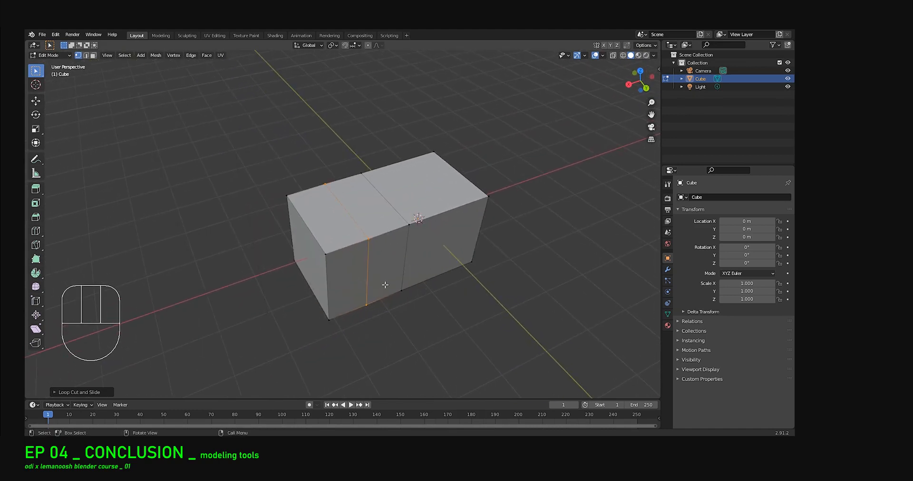
Expand the Cube object in the scene hierarchy to show its mesh data
middle_drag(389, 230, 351, 242)
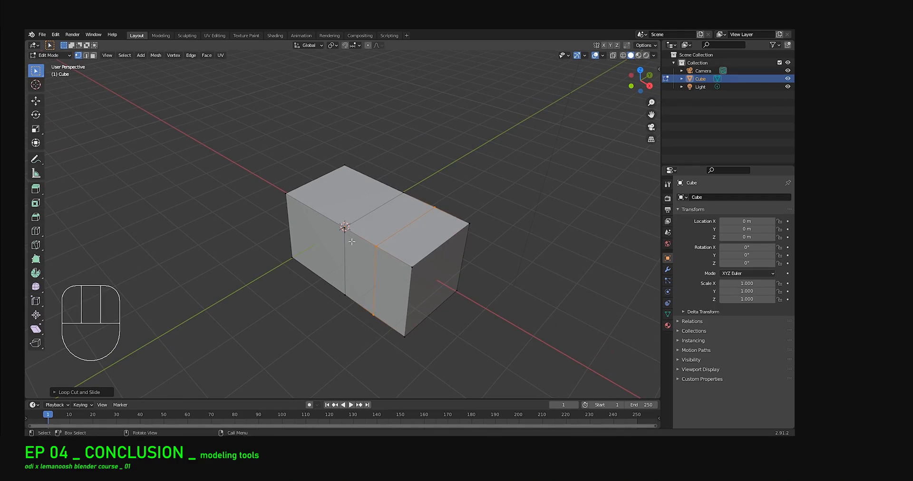
middle_drag(352, 242, 530, 181)
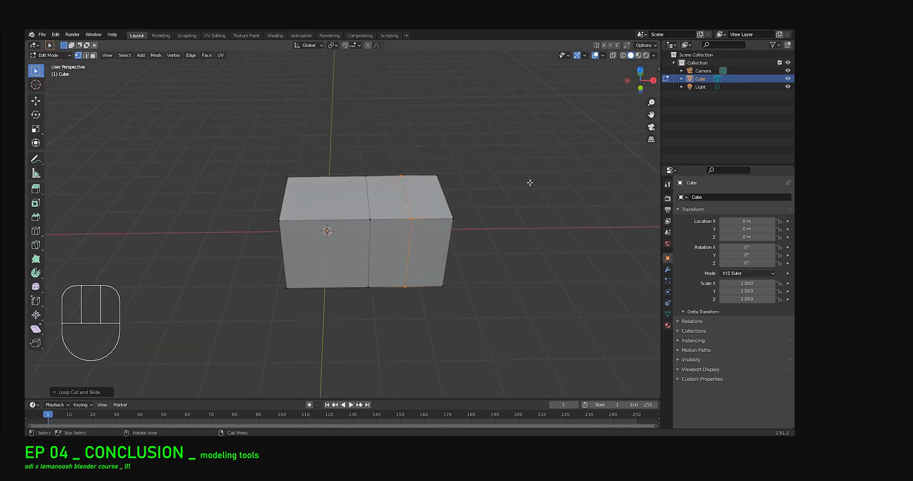
click(681, 79)
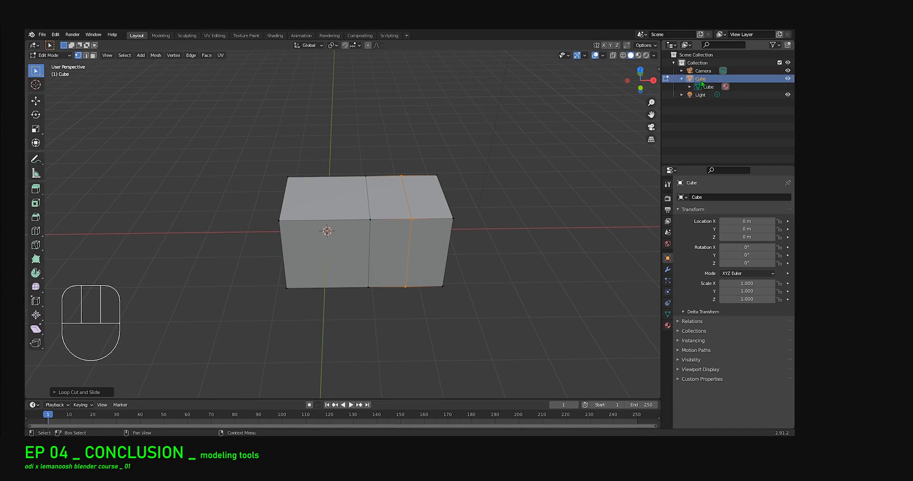
Switch the block repeatedly between object mode and edit mode to compare the object with its mesh, ending in edit mode
middle_drag(530, 177, 402, 222)
key(Tab)
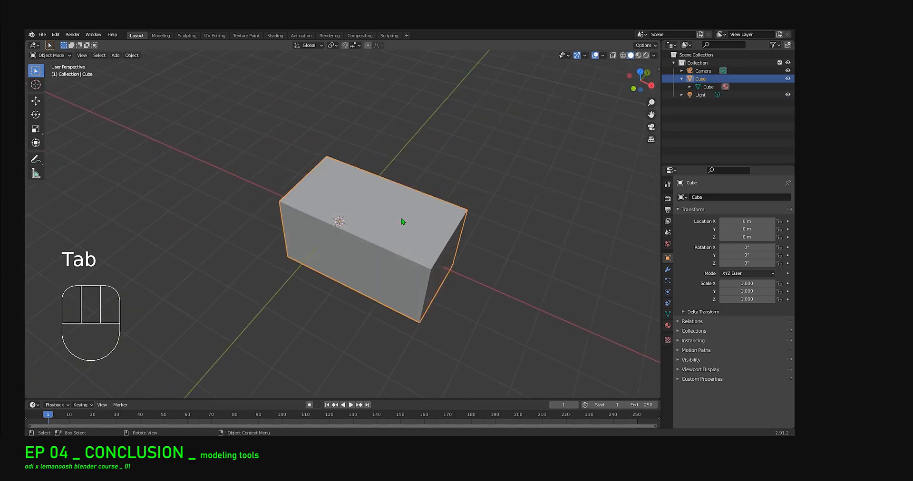
key(Tab)
key(Tab)
key(Tab)
key(Tab)
key(Tab)
shift+middle_drag(371, 176, 405, 220)
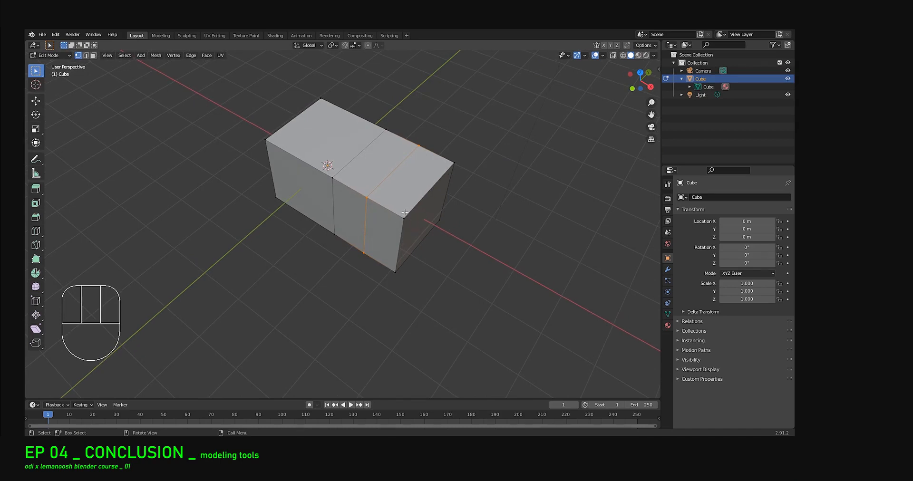
shift+middle_drag(442, 186, 385, 212)
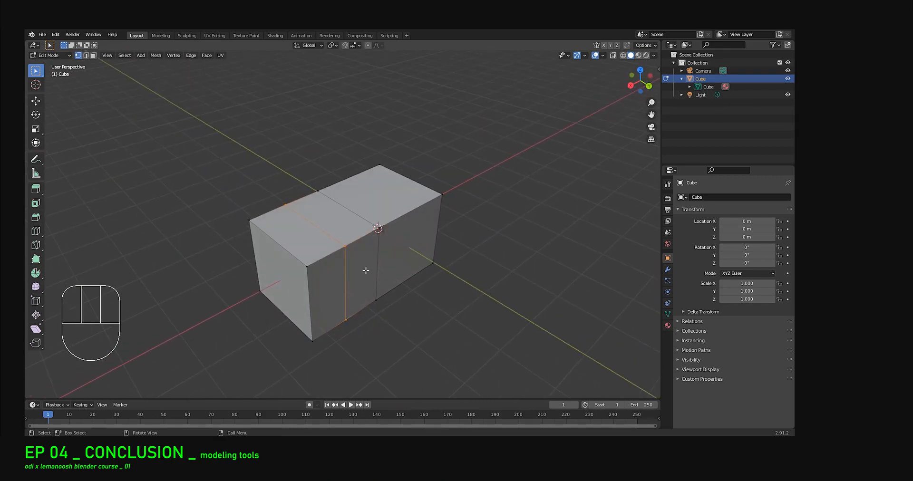